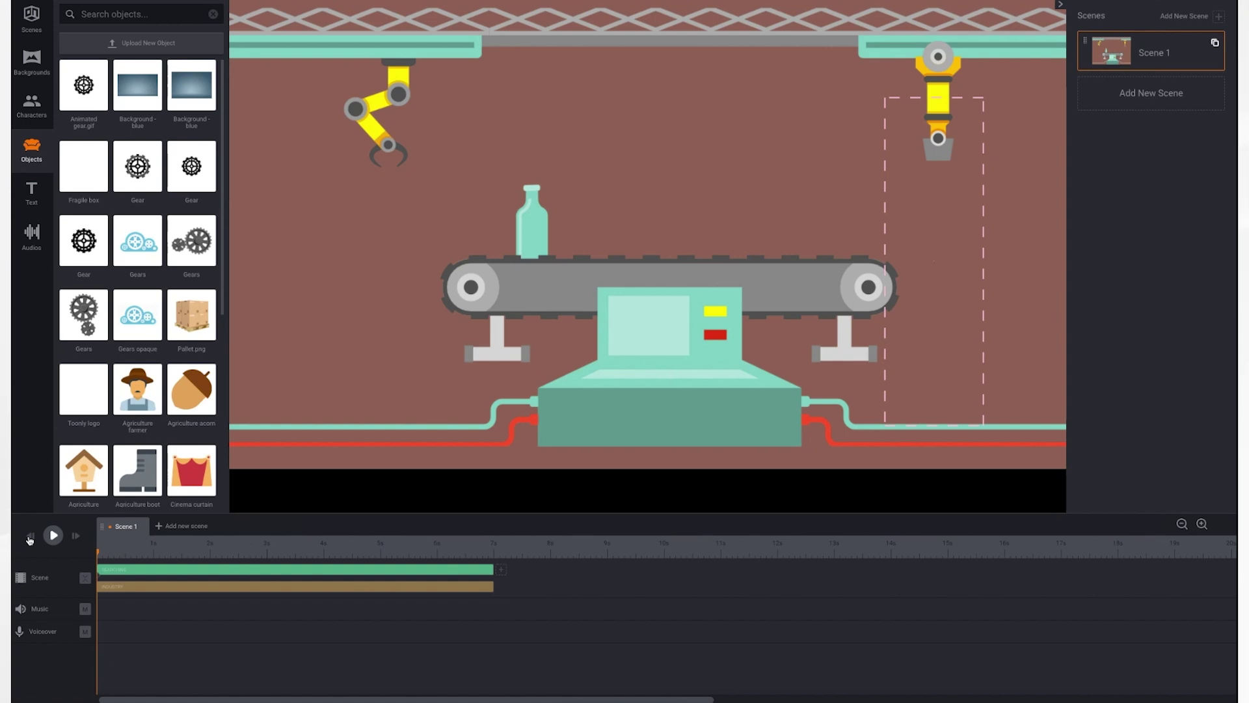
Play Scene 1 once, look through the object library, and search it for "fragile"
{"action": "left_click", "coordinate": [53, 534]}
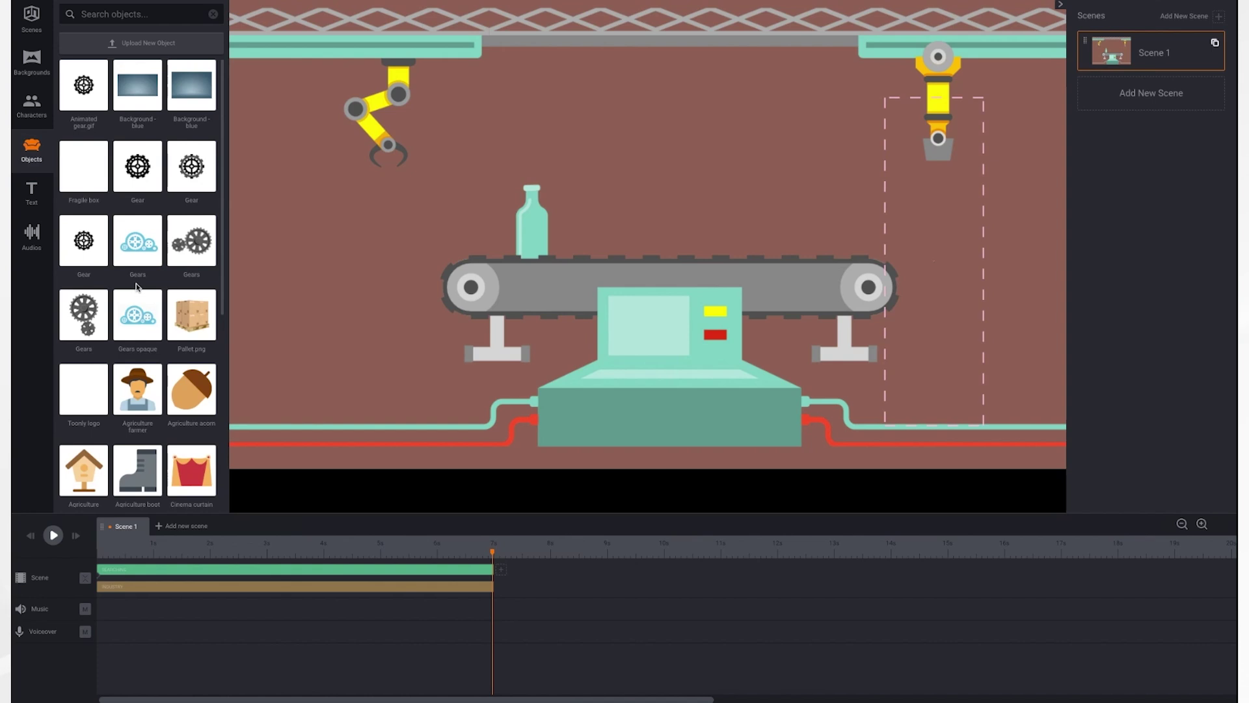
{"action": "scroll", "coordinate": [137, 283], "scroll_direction": "down", "scroll_amount": 1}
{"action": "scroll", "coordinate": [138, 287], "scroll_direction": "down", "scroll_amount": 5}
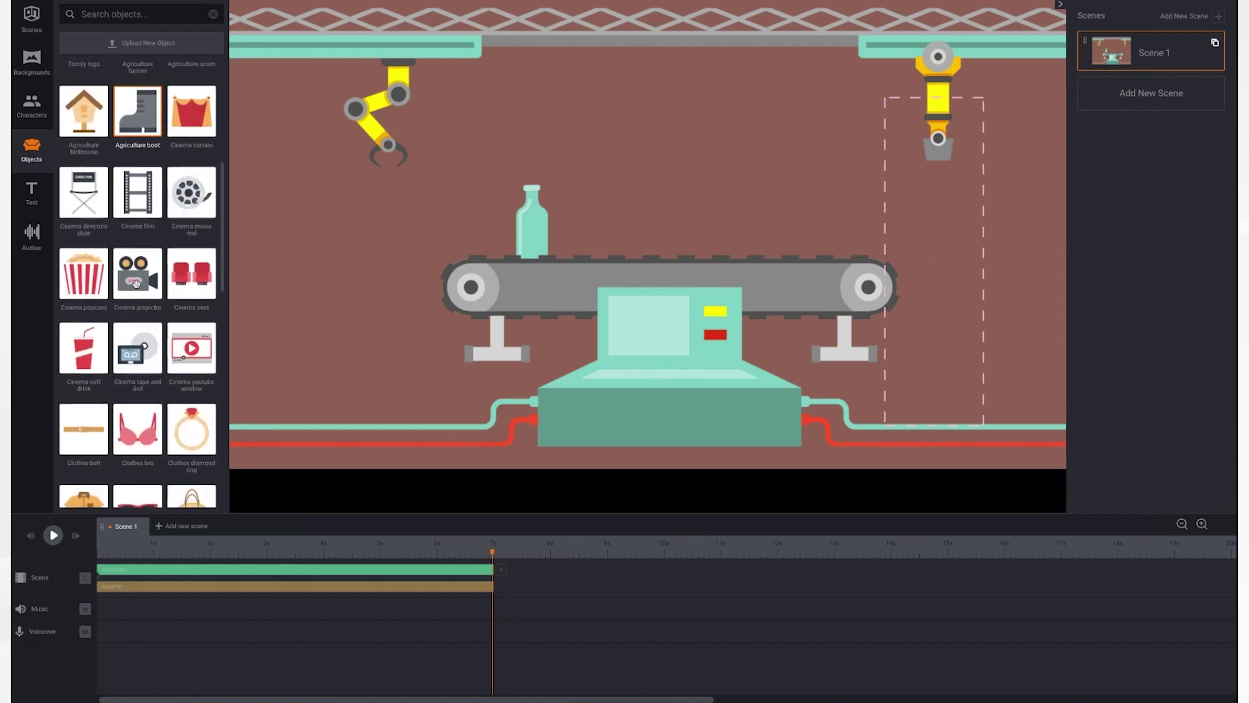
{"action": "scroll", "coordinate": [136, 283], "scroll_direction": "down", "scroll_amount": 8}
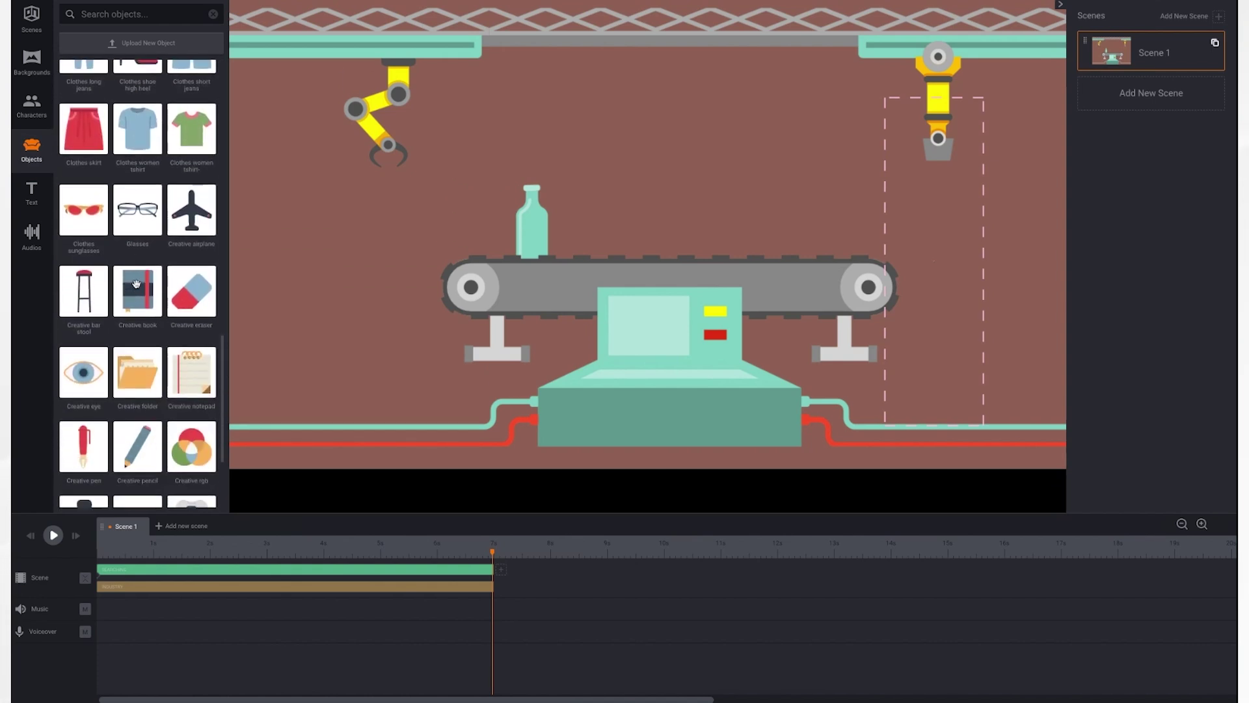
{"action": "left_click", "coordinate": [143, 13]}
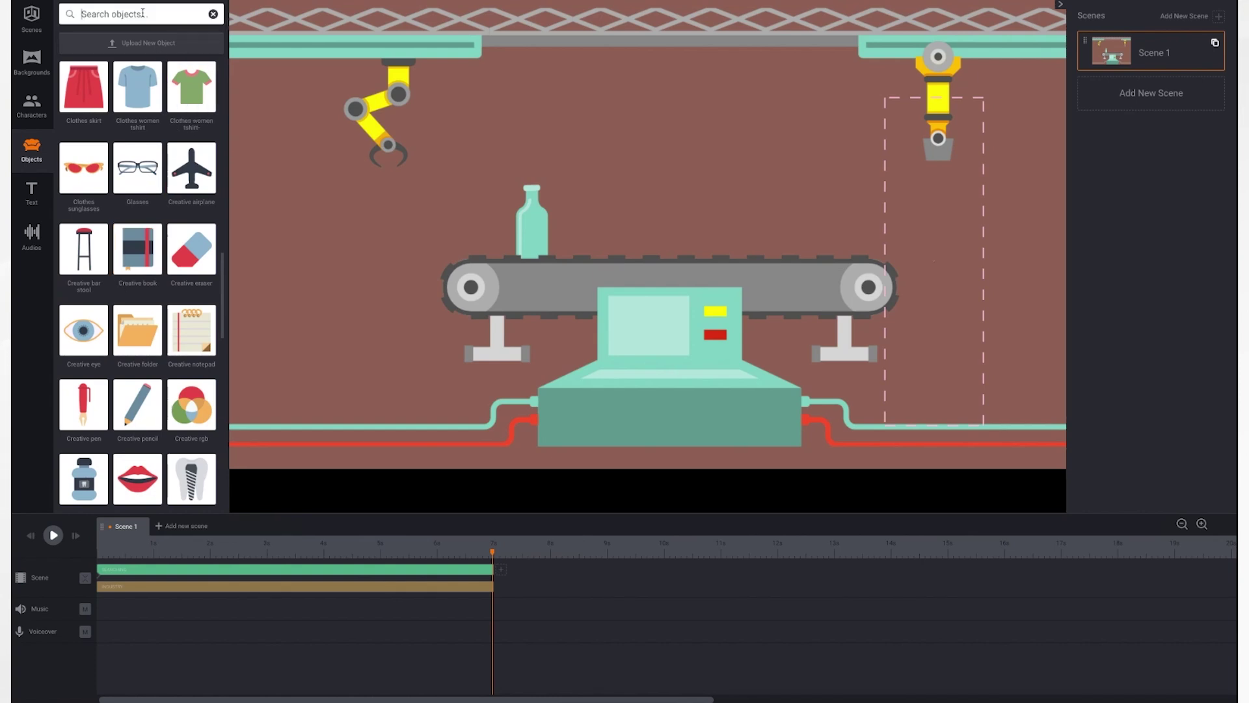
{"action": "type", "text": "fragile"}
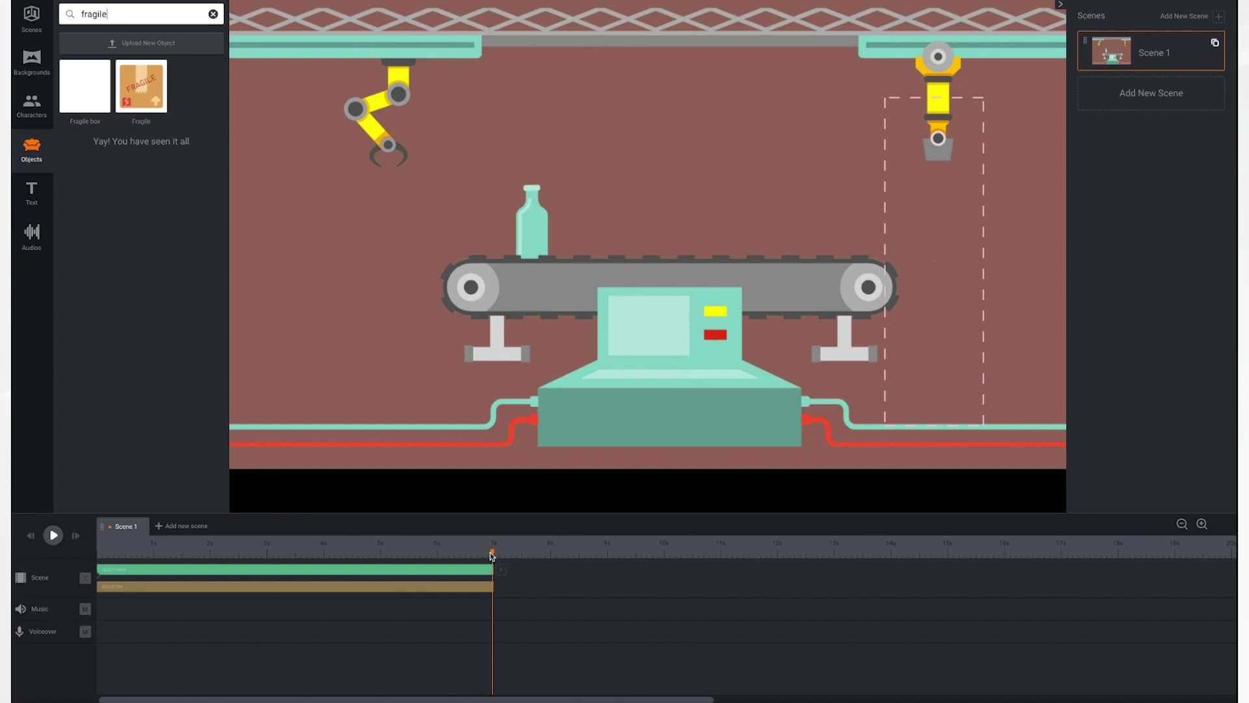
Place the Fragile box on the conveyor belt beside the bottle, starting at 1 s on the timeline
{"action": "left_click_drag", "start_coordinate": [492, 555], "coordinate": [156, 545]}
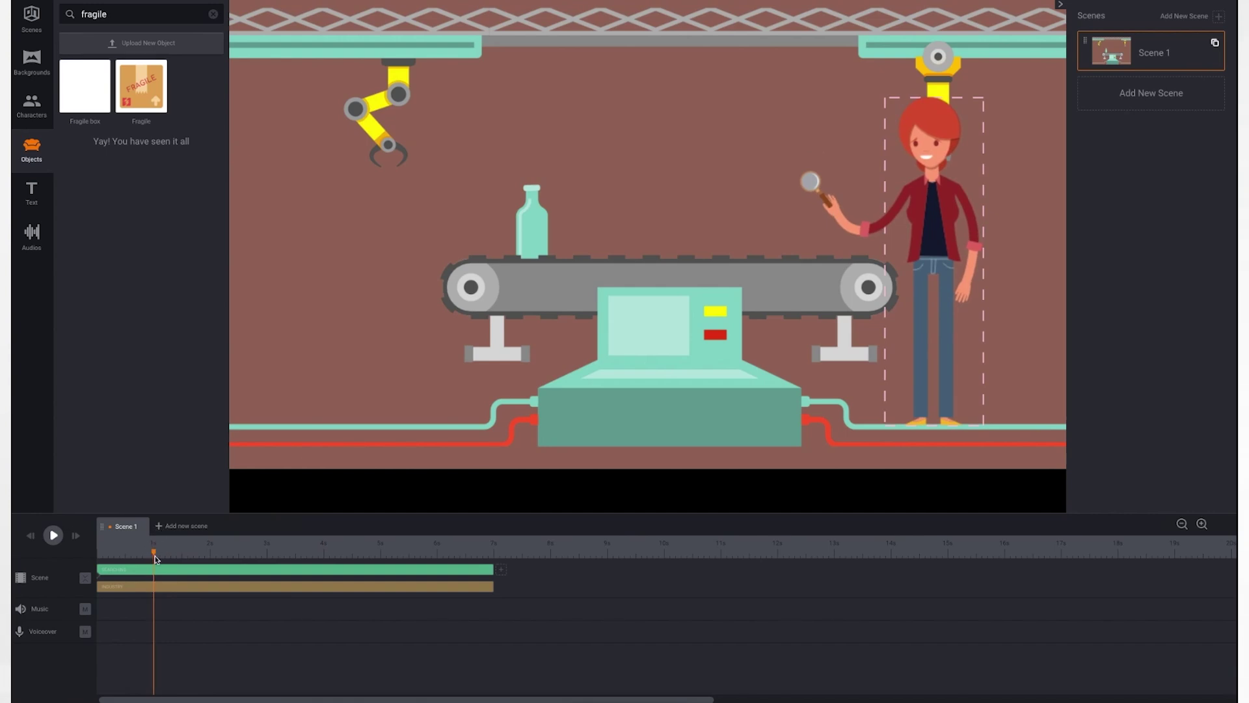
{"action": "left_click", "coordinate": [147, 91]}
{"action": "left_click_drag", "start_coordinate": [147, 91], "coordinate": [583, 217]}
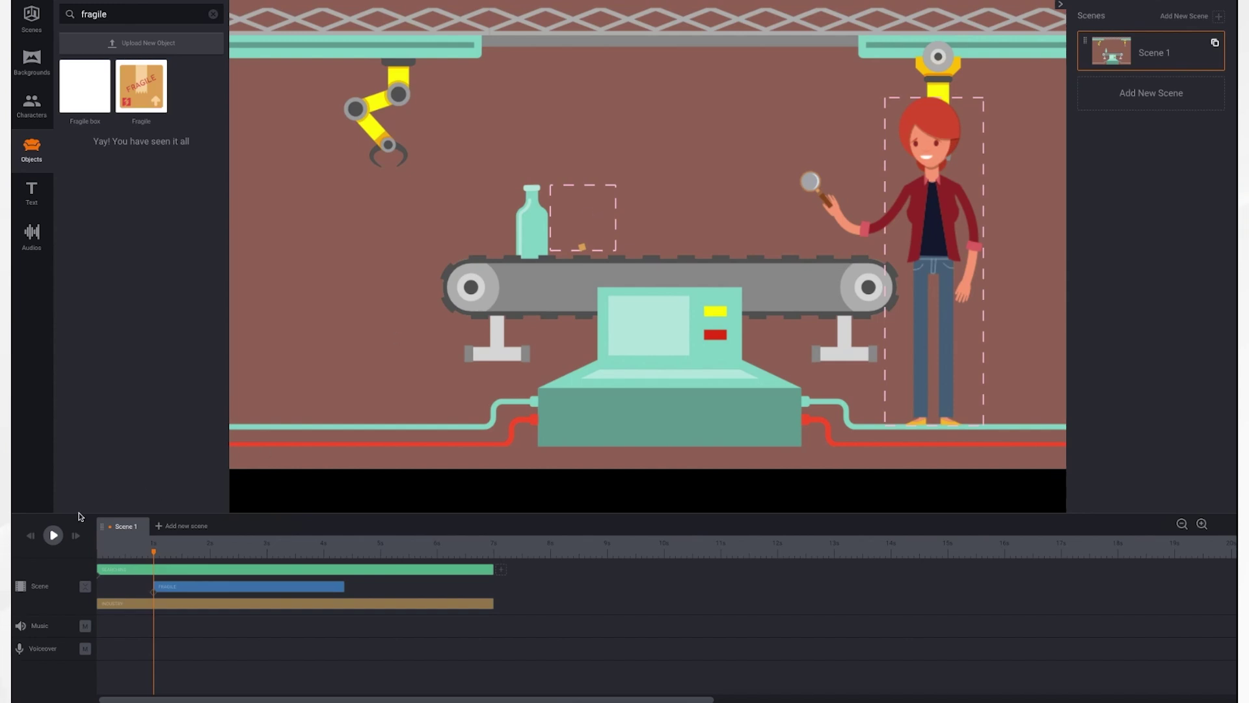
Play the scene briefly and extend the Fragile box's clip to the scene's end at 7 s
{"action": "left_click", "coordinate": [52, 535]}
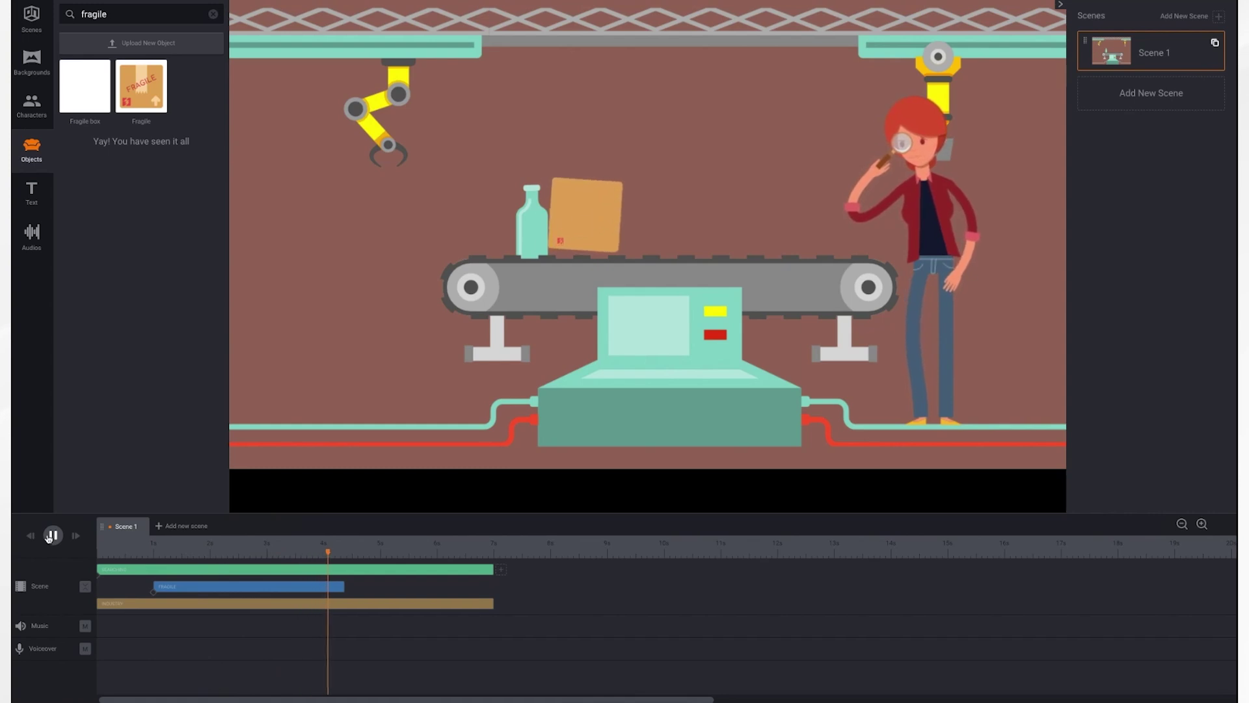
{"action": "left_click", "coordinate": [48, 536]}
{"action": "left_click_drag", "start_coordinate": [343, 587], "coordinate": [494, 595]}
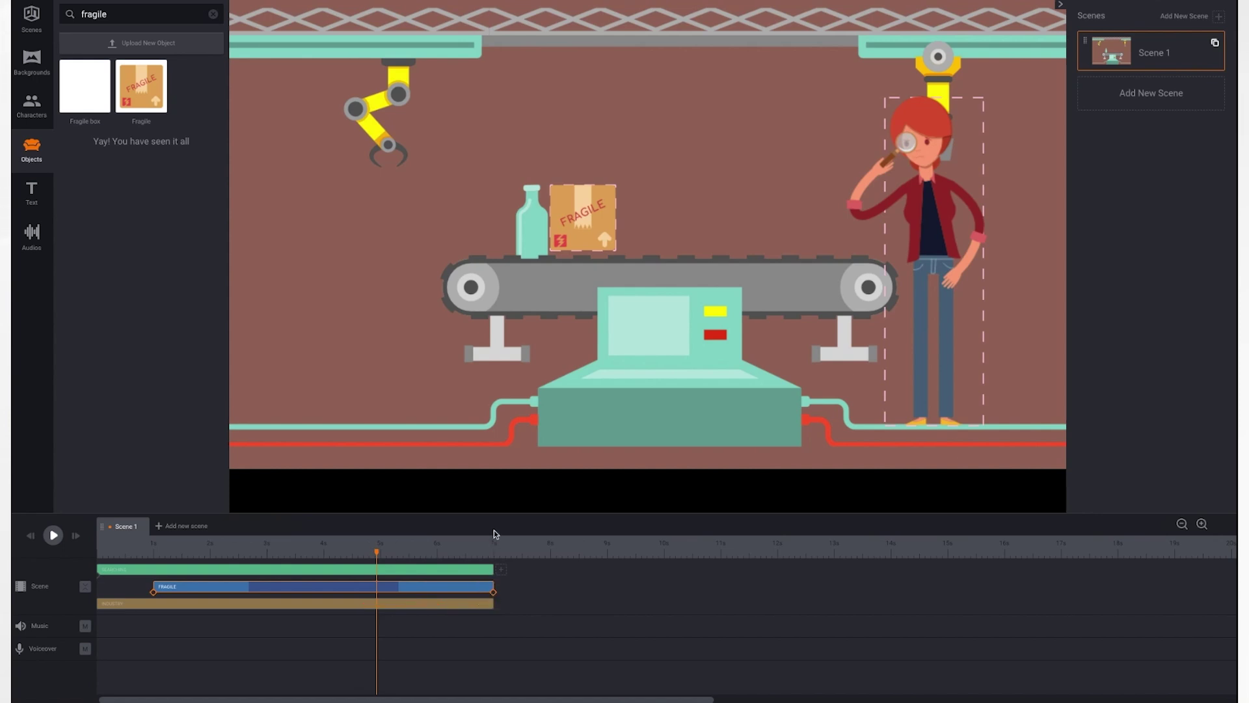
Nudge the Fragile box slightly away from the bottle at its starting keyframe
{"action": "left_click", "coordinate": [589, 203]}
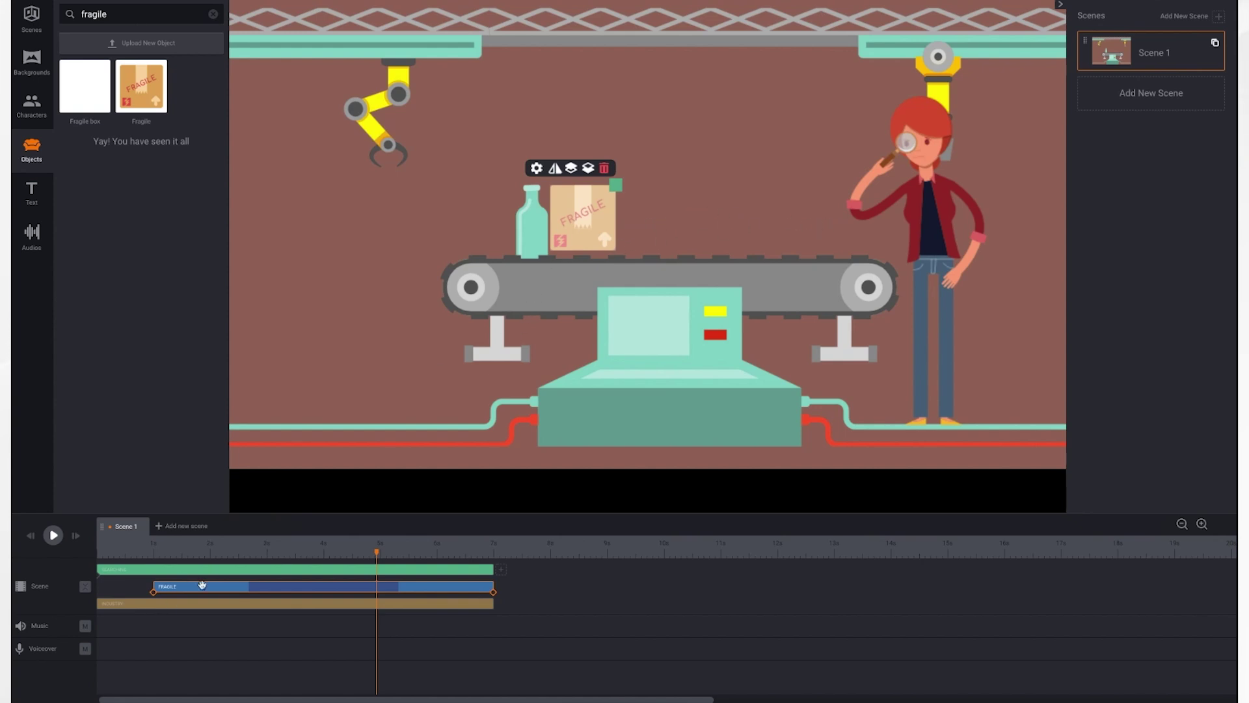
{"action": "left_click", "coordinate": [154, 593]}
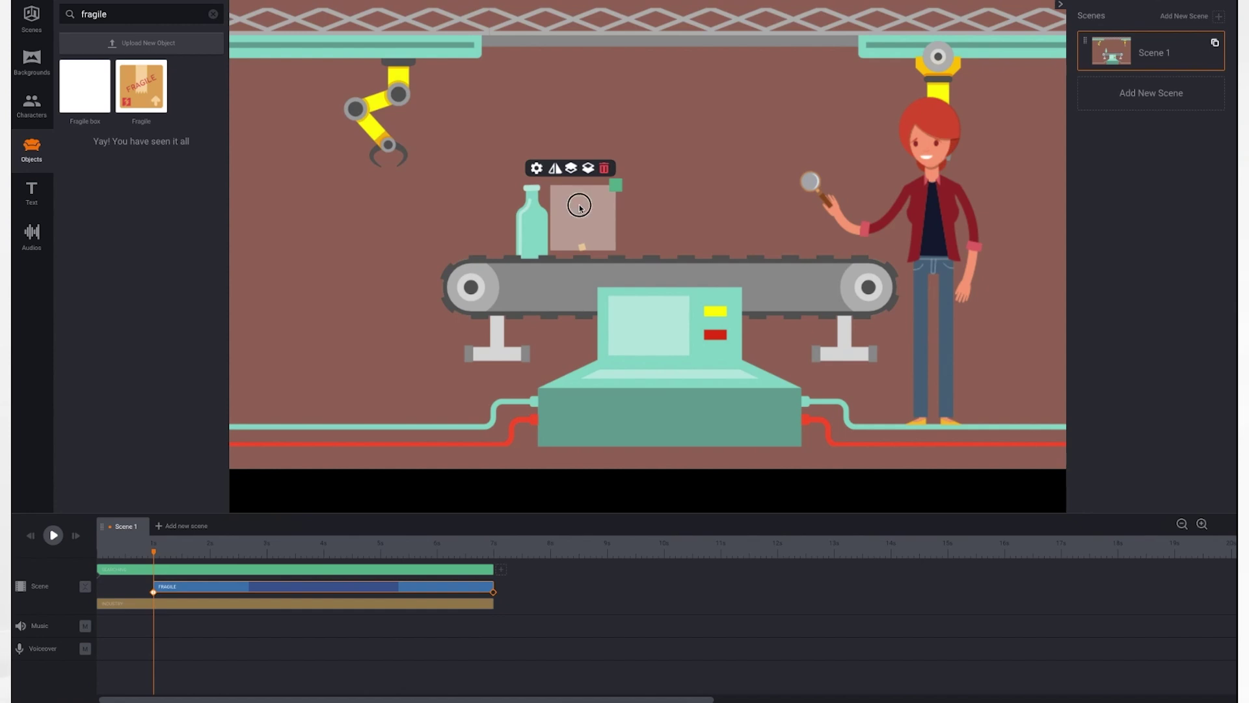
{"action": "left_click_drag", "start_coordinate": [578, 205], "coordinate": [584, 208]}
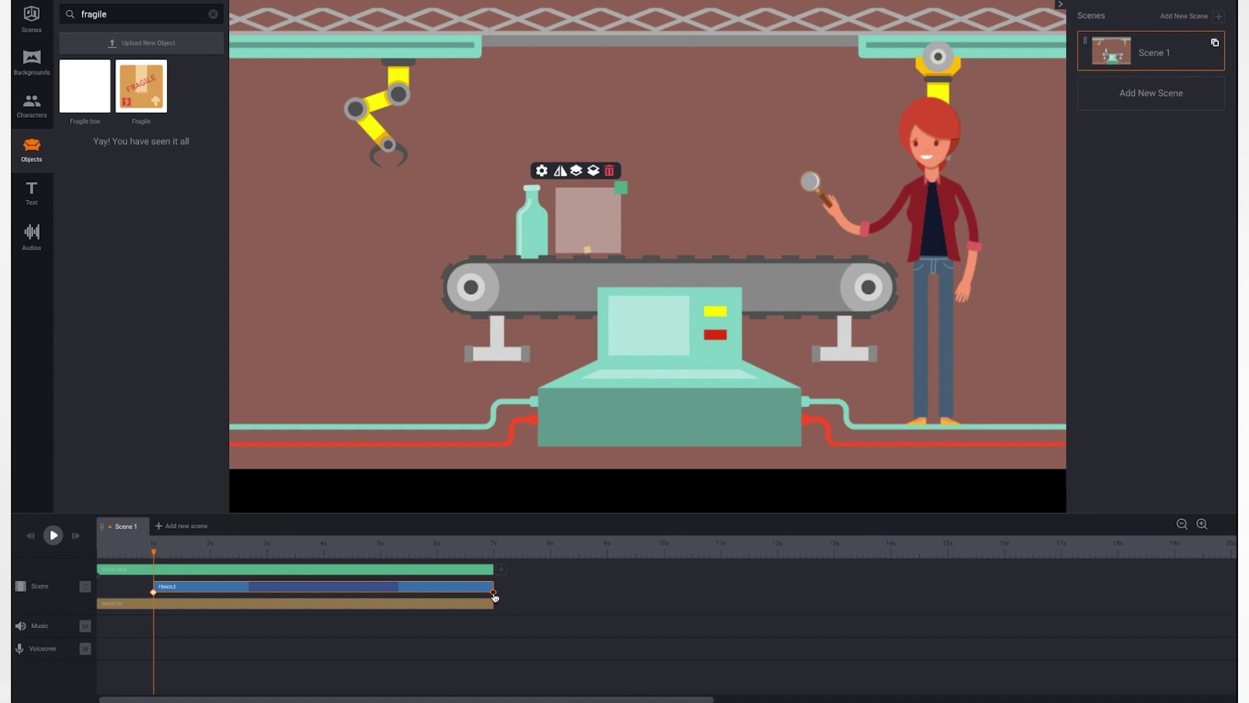
At the Fragile box's end keyframe, enlarge it slightly and move it to the conveyor's right end, and play the scene from the start
{"action": "left_click", "coordinate": [495, 595]}
{"action": "left_click", "coordinate": [494, 595]}
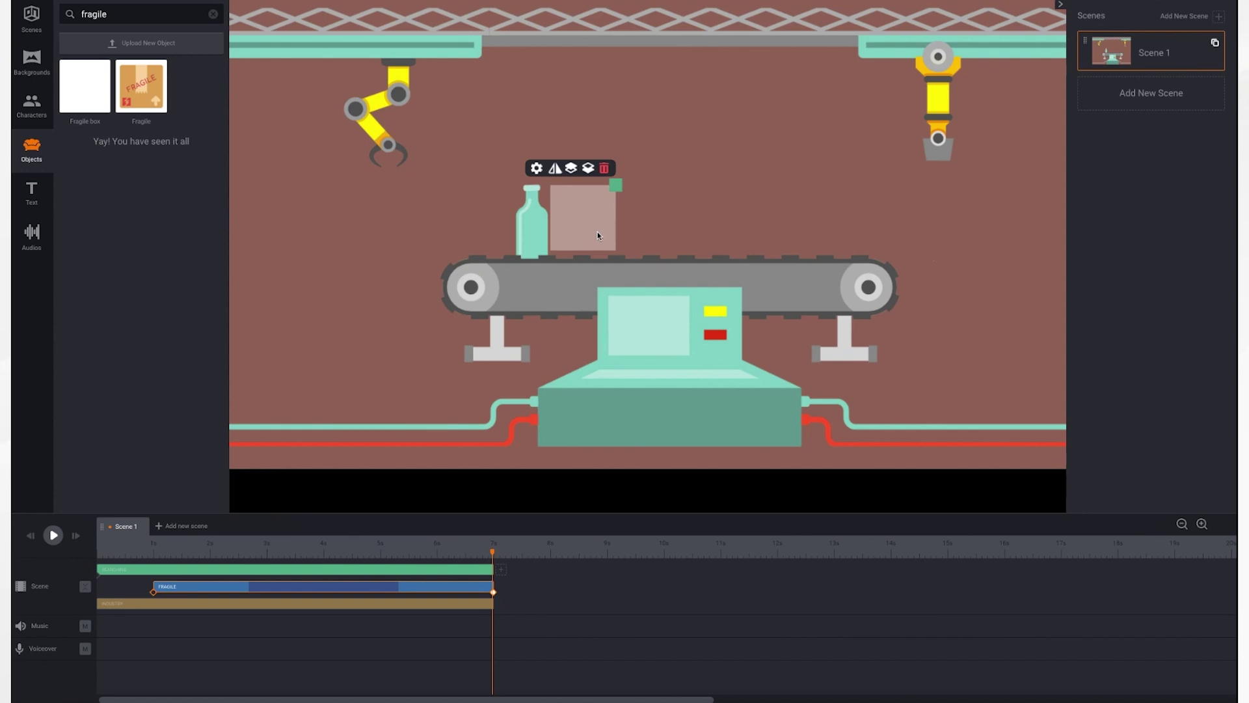
{"action": "left_click_drag", "start_coordinate": [617, 189], "coordinate": [650, 179]}
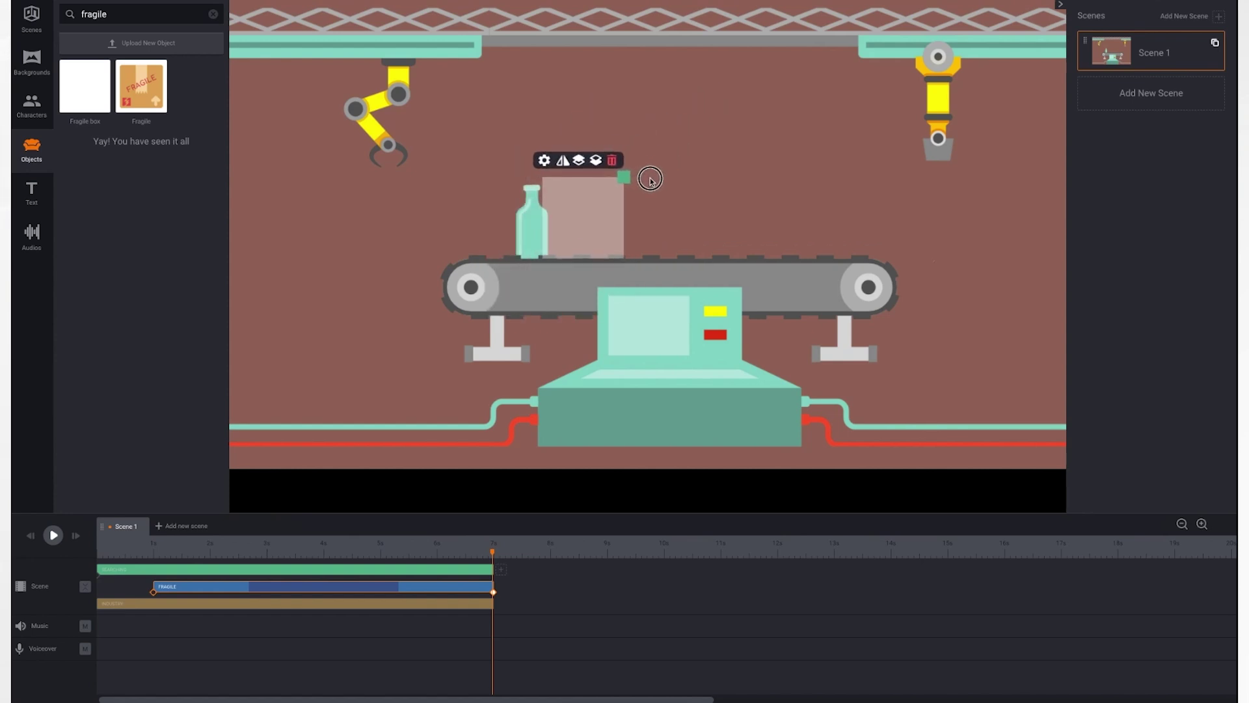
{"action": "left_click_drag", "start_coordinate": [596, 228], "coordinate": [814, 224]}
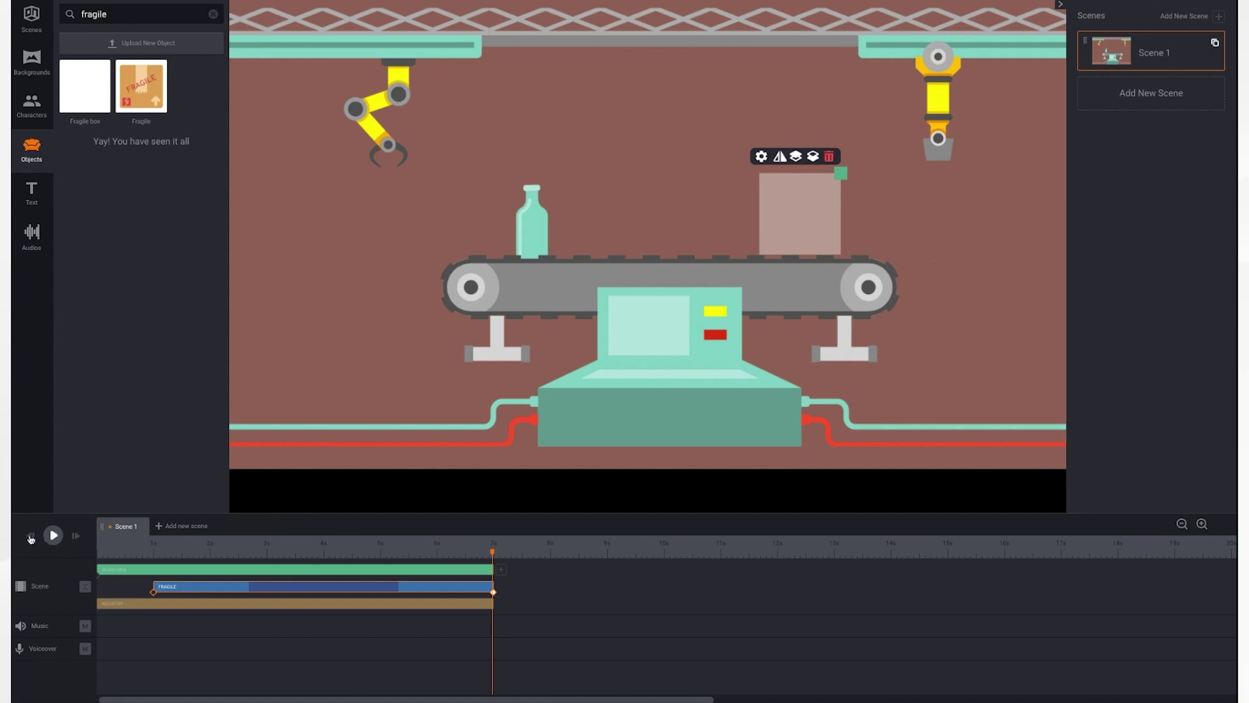
{"action": "left_click", "coordinate": [30, 537]}
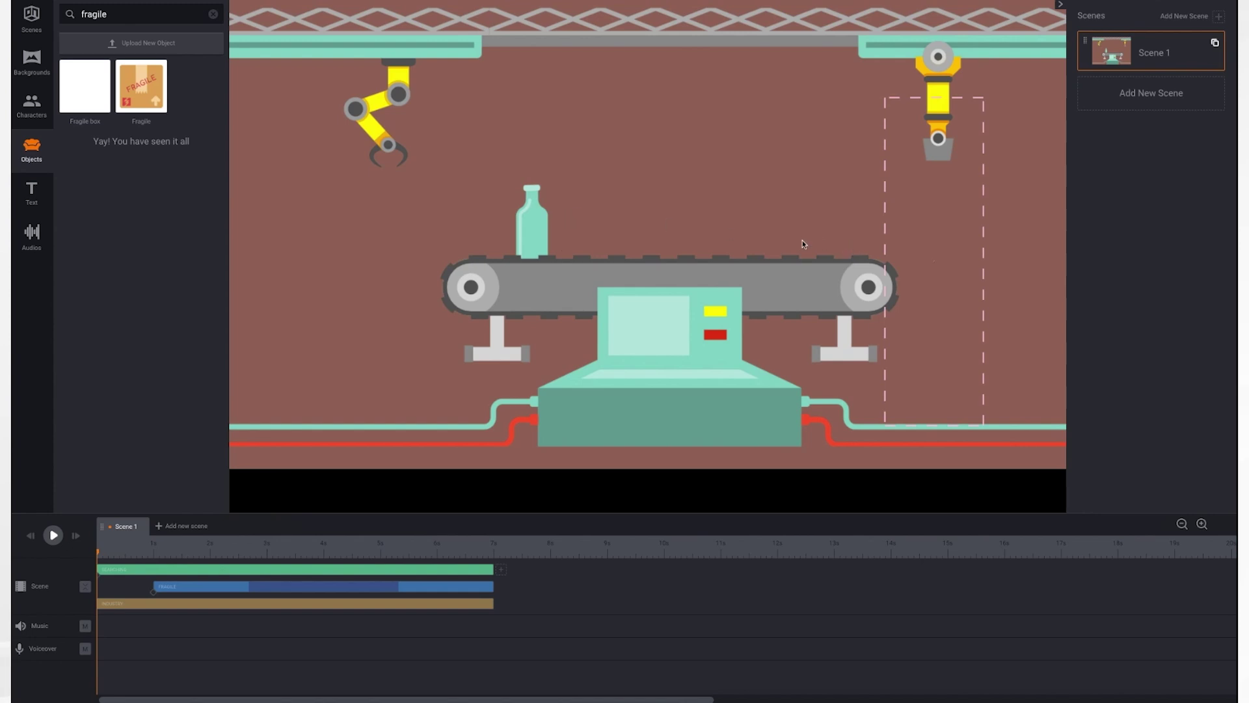
{"action": "left_click", "coordinate": [53, 535]}
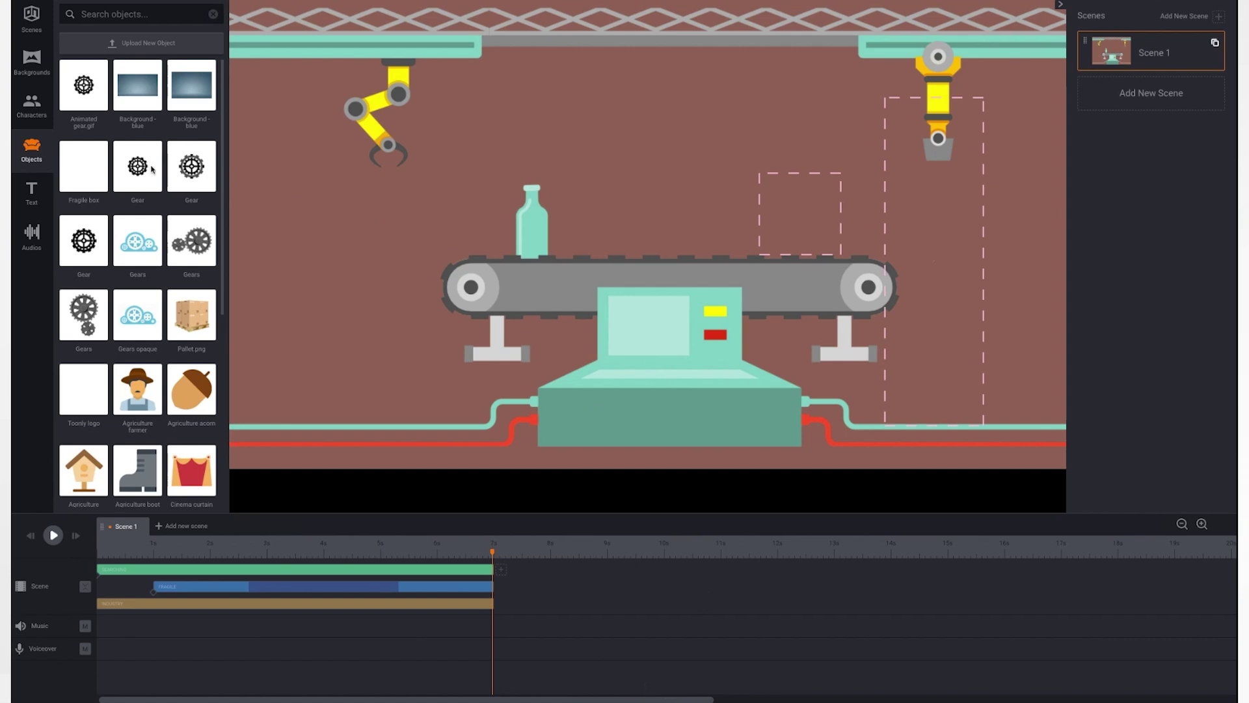
Upload Pallet.png from the Desktop as a new library object, keeping its file name
{"action": "left_click", "coordinate": [151, 46]}
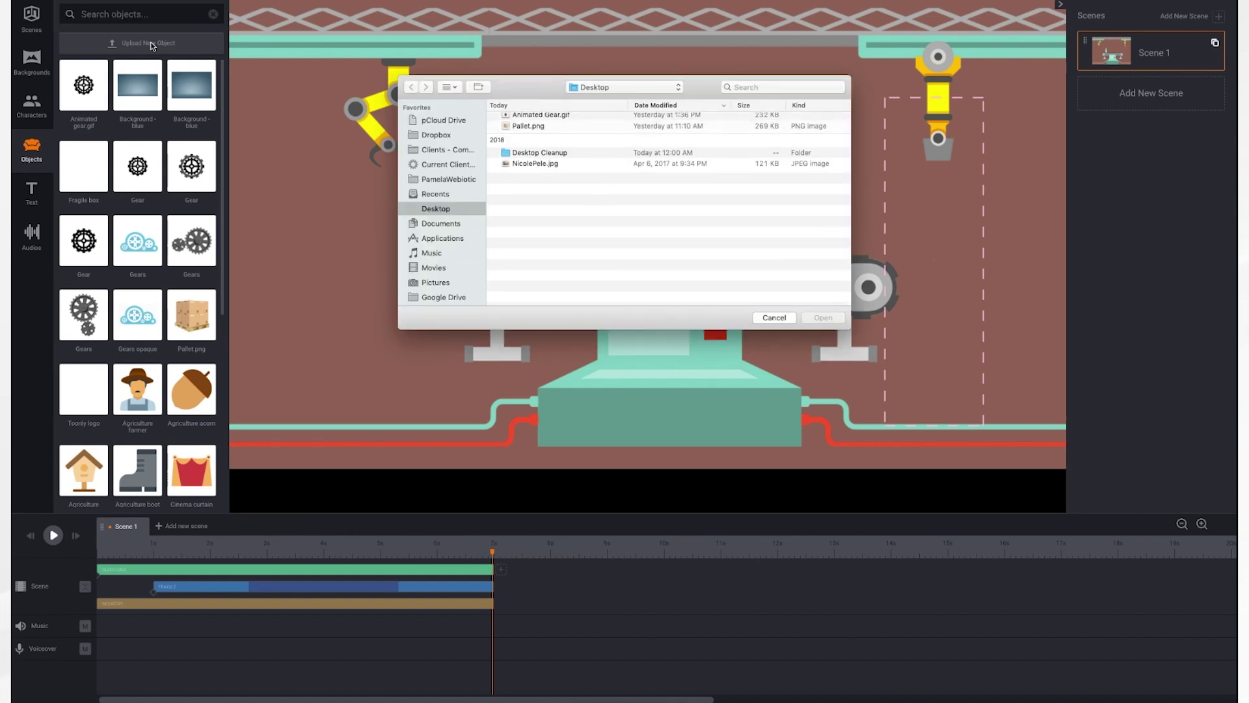
{"action": "left_click", "coordinate": [535, 129]}
{"action": "left_click", "coordinate": [823, 318]}
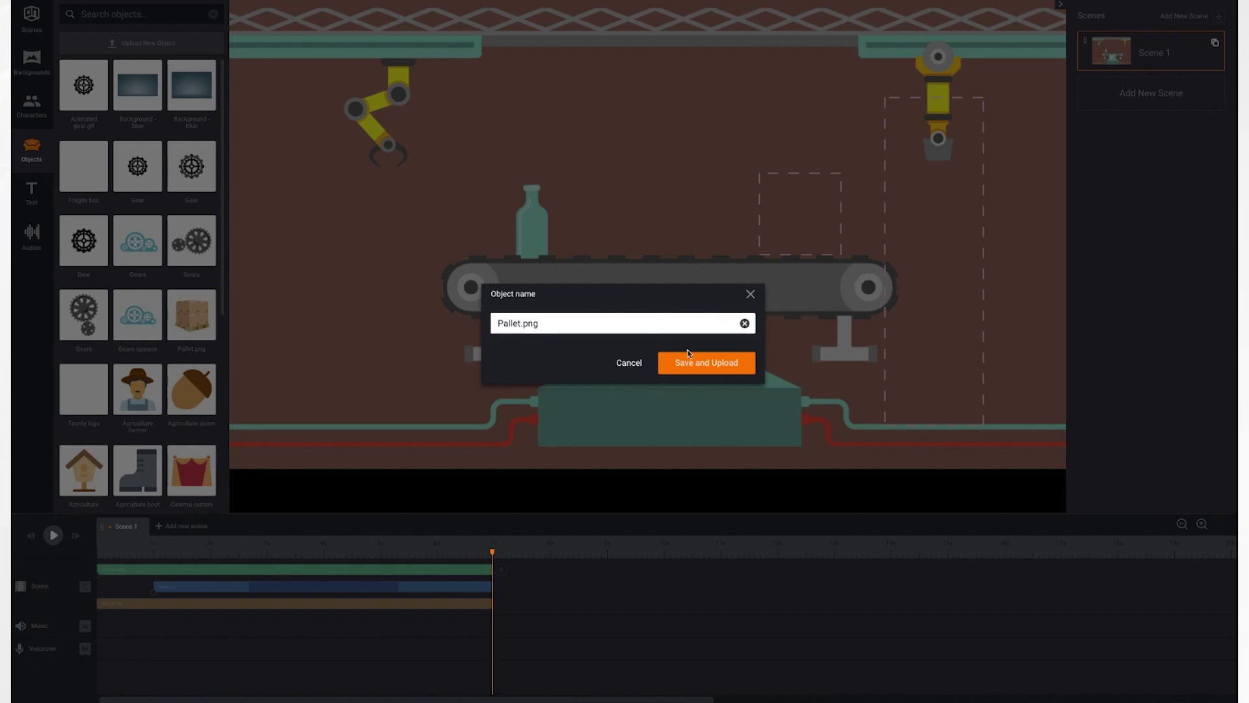
{"action": "left_click", "coordinate": [709, 365]}
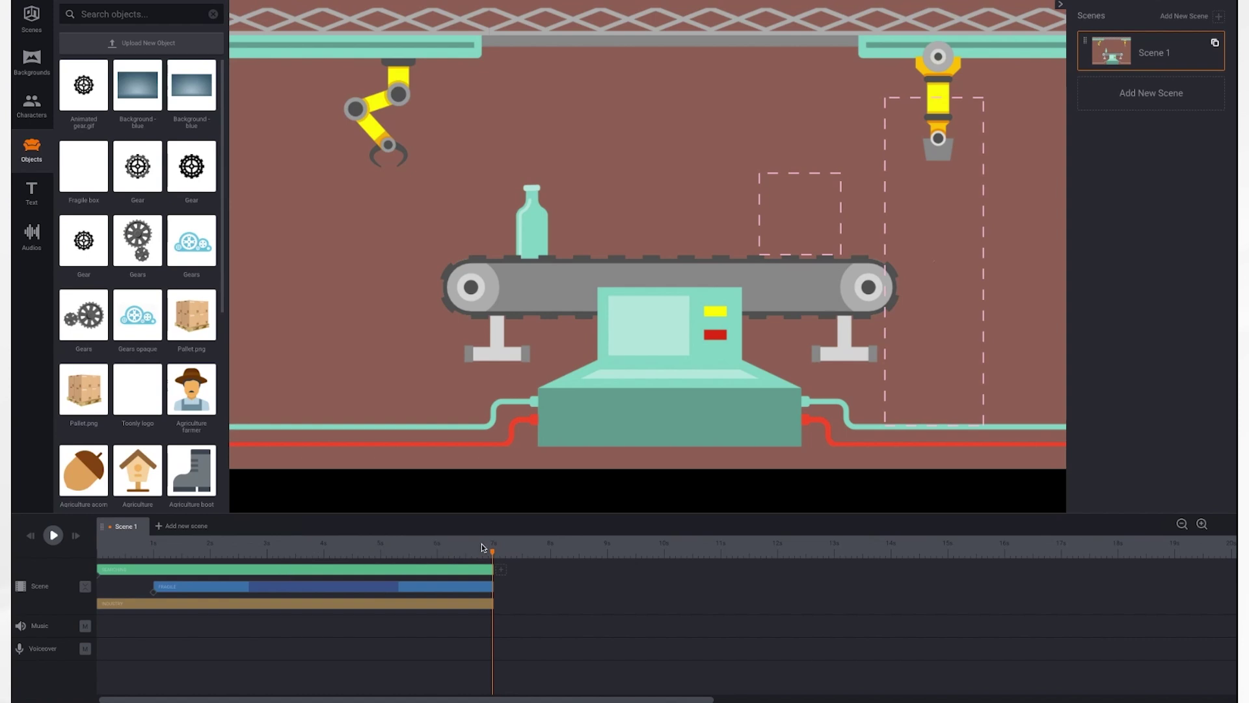
Add the Pallet.png object at the start of the scene and extend its clip to 7 s
{"action": "left_click_drag", "start_coordinate": [493, 555], "coordinate": [100, 554]}
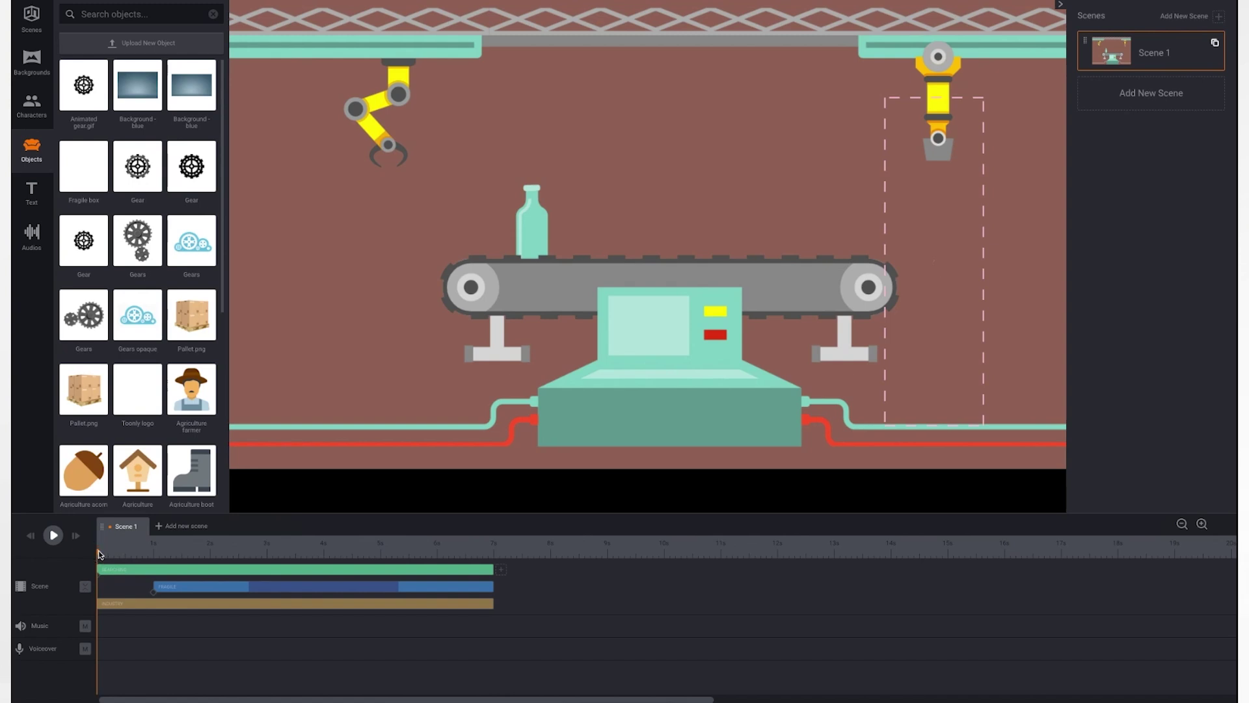
{"action": "left_click", "coordinate": [201, 313]}
{"action": "left_click_drag", "start_coordinate": [202, 314], "coordinate": [322, 284]}
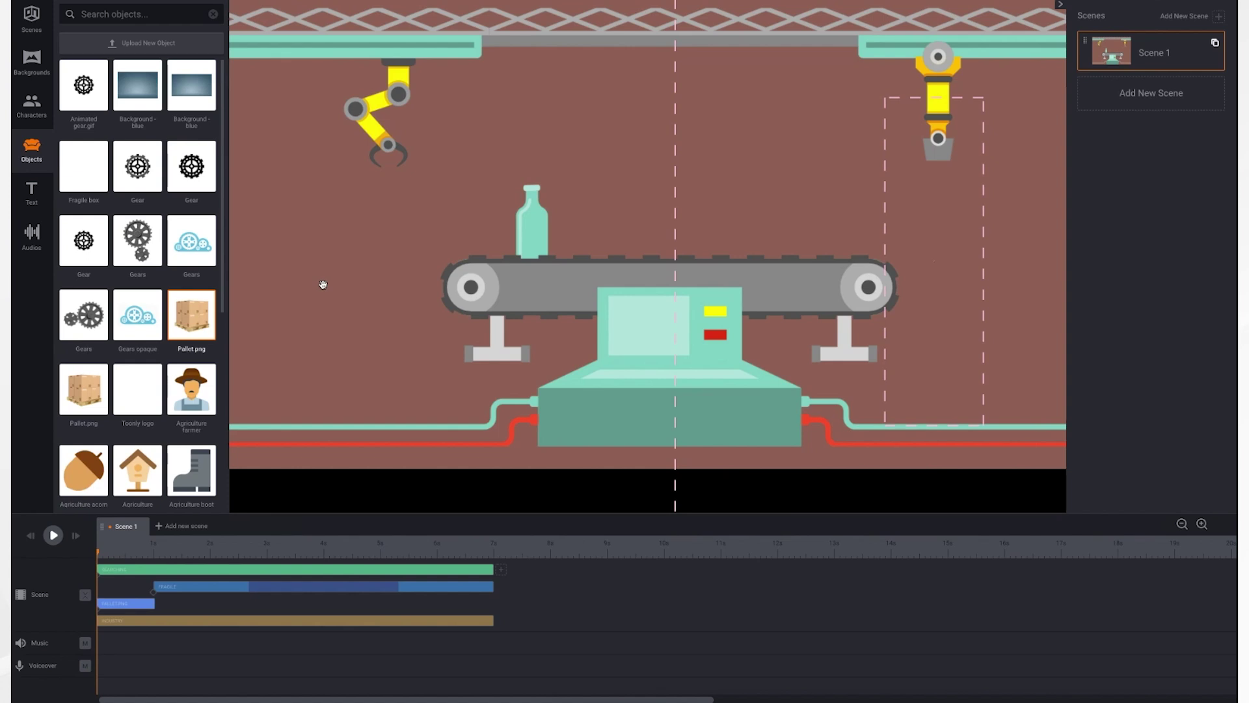
{"action": "left_click", "coordinate": [141, 604]}
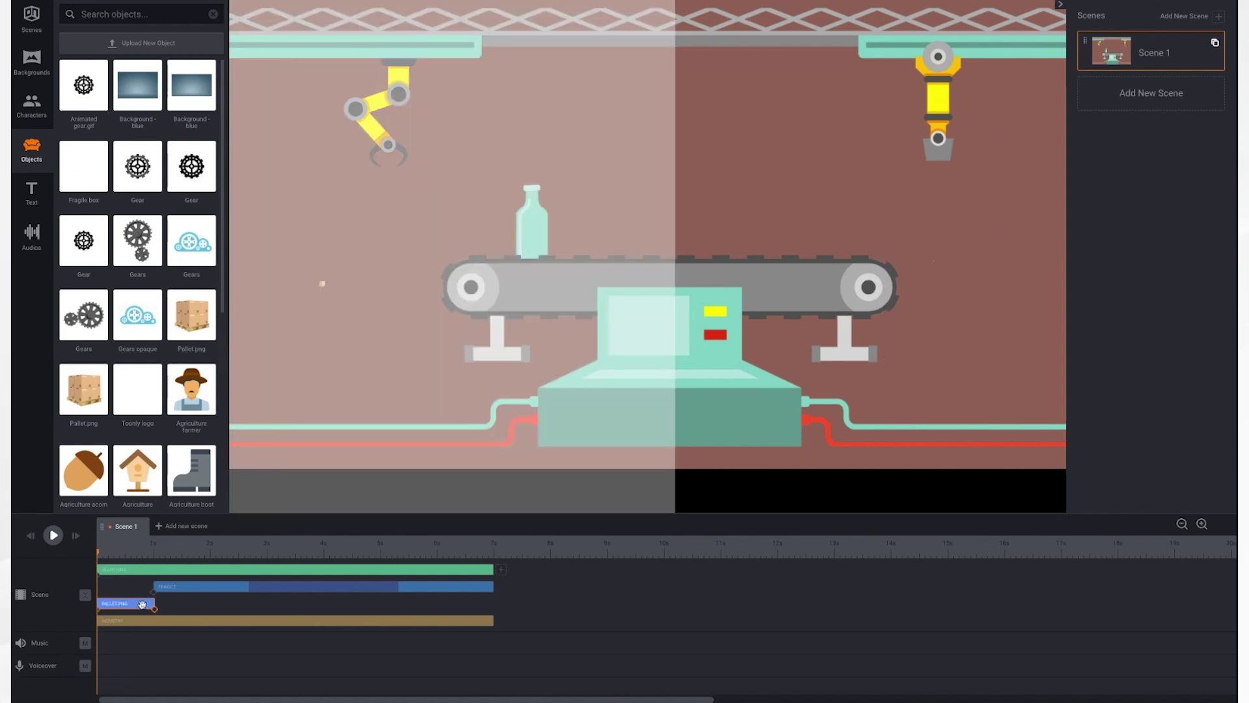
{"action": "left_click_drag", "start_coordinate": [155, 607], "coordinate": [493, 613]}
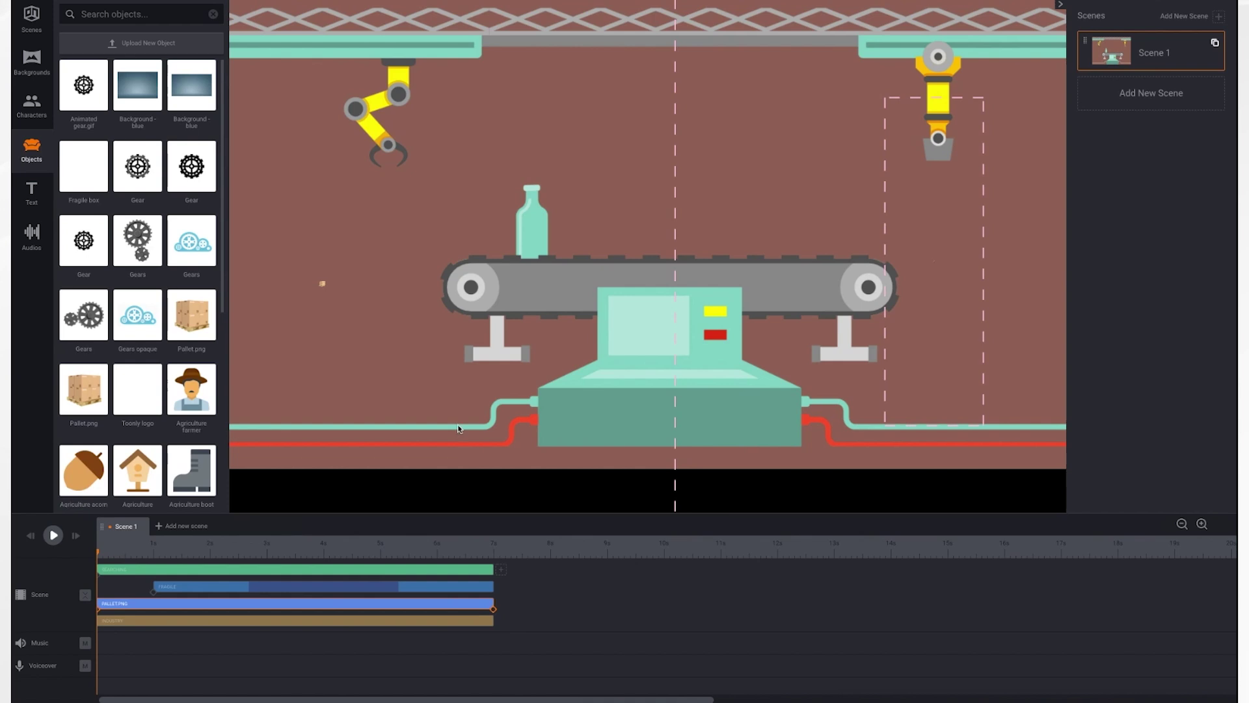
Shrink the pallet to fit on the floor beside the conveyor's left end, and play the scene from the start
{"action": "left_click", "coordinate": [54, 535]}
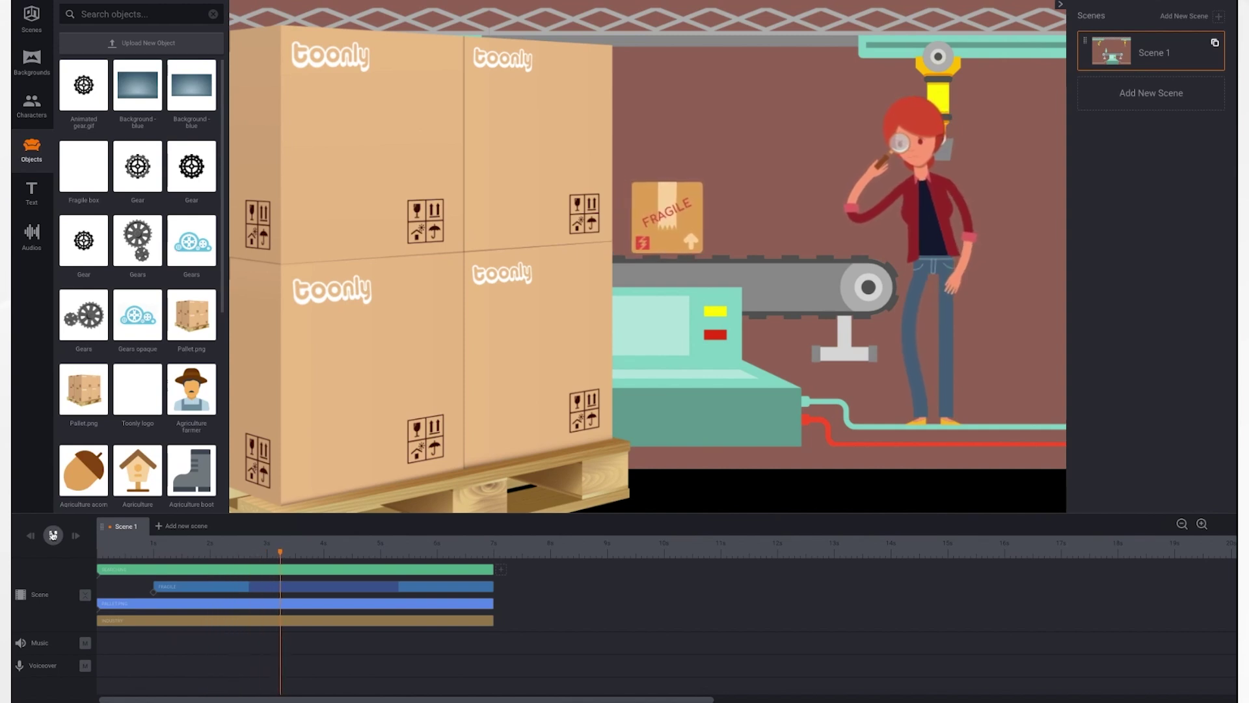
{"action": "left_click", "coordinate": [53, 535]}
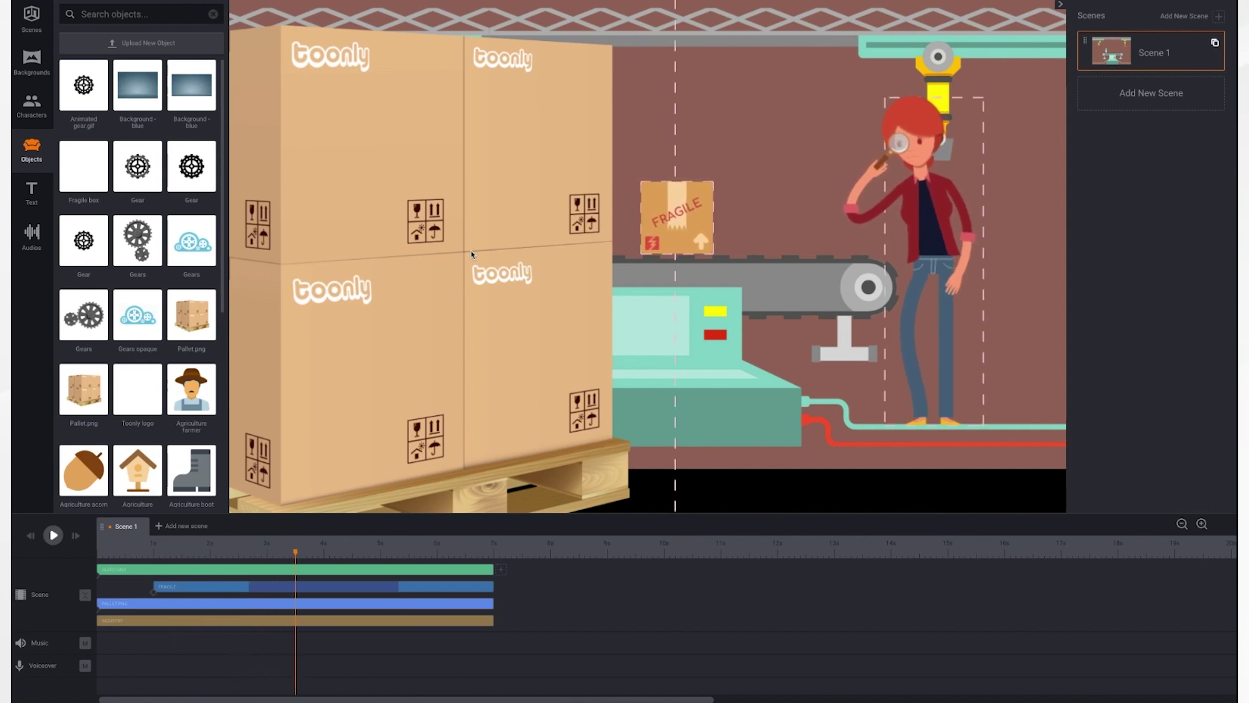
{"action": "left_click", "coordinate": [473, 272]}
{"action": "left_click_drag", "start_coordinate": [473, 272], "coordinate": [480, 393]}
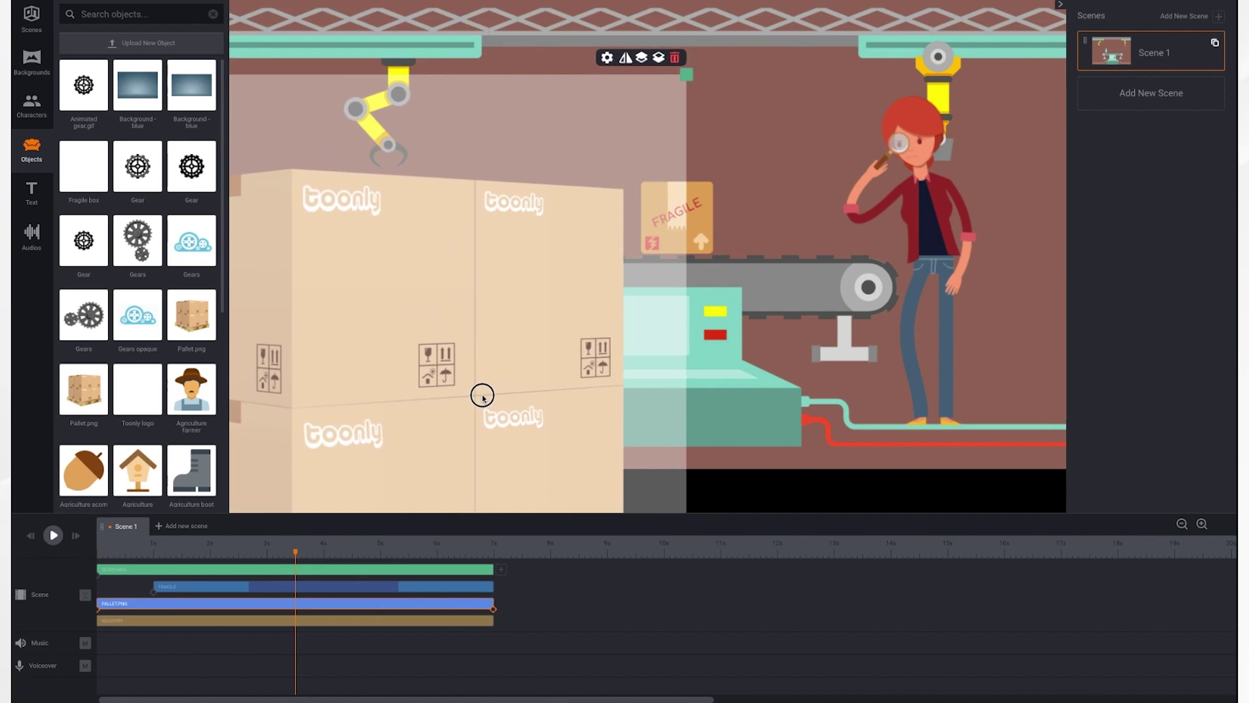
{"action": "left_click_drag", "start_coordinate": [687, 74], "coordinate": [459, 313]}
{"action": "left_click_drag", "start_coordinate": [381, 402], "coordinate": [373, 294]}
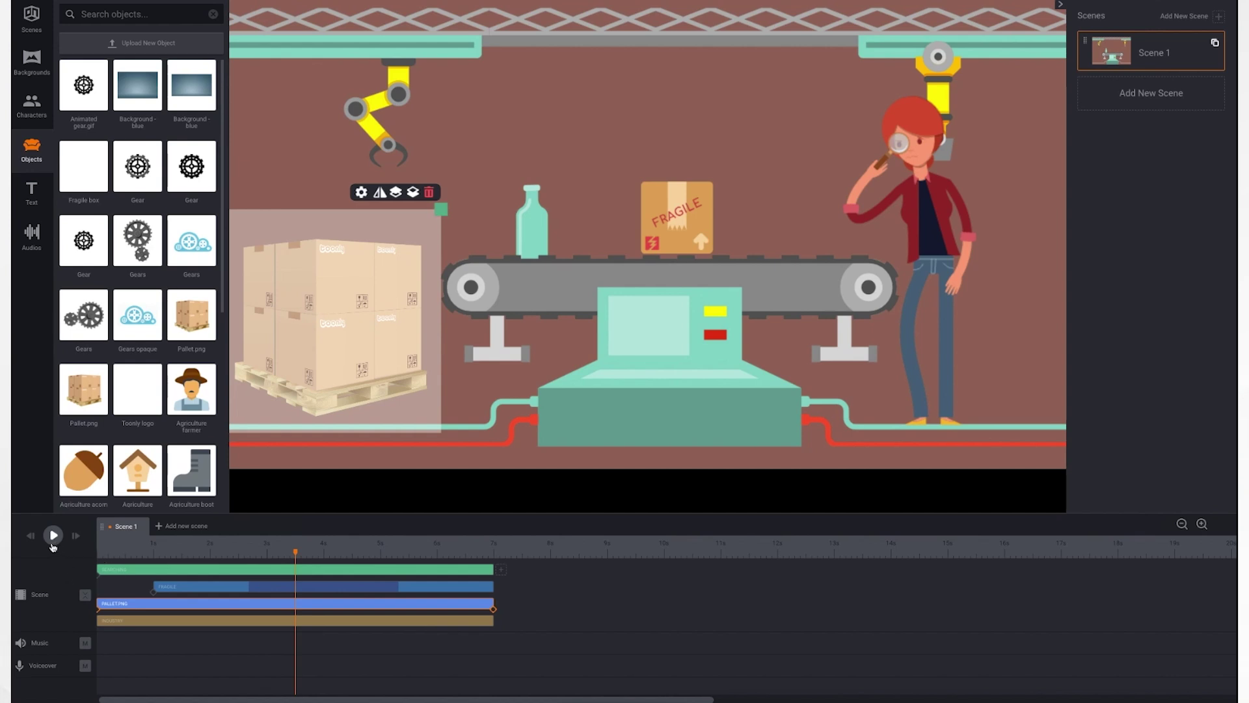
{"action": "left_click", "coordinate": [30, 537]}
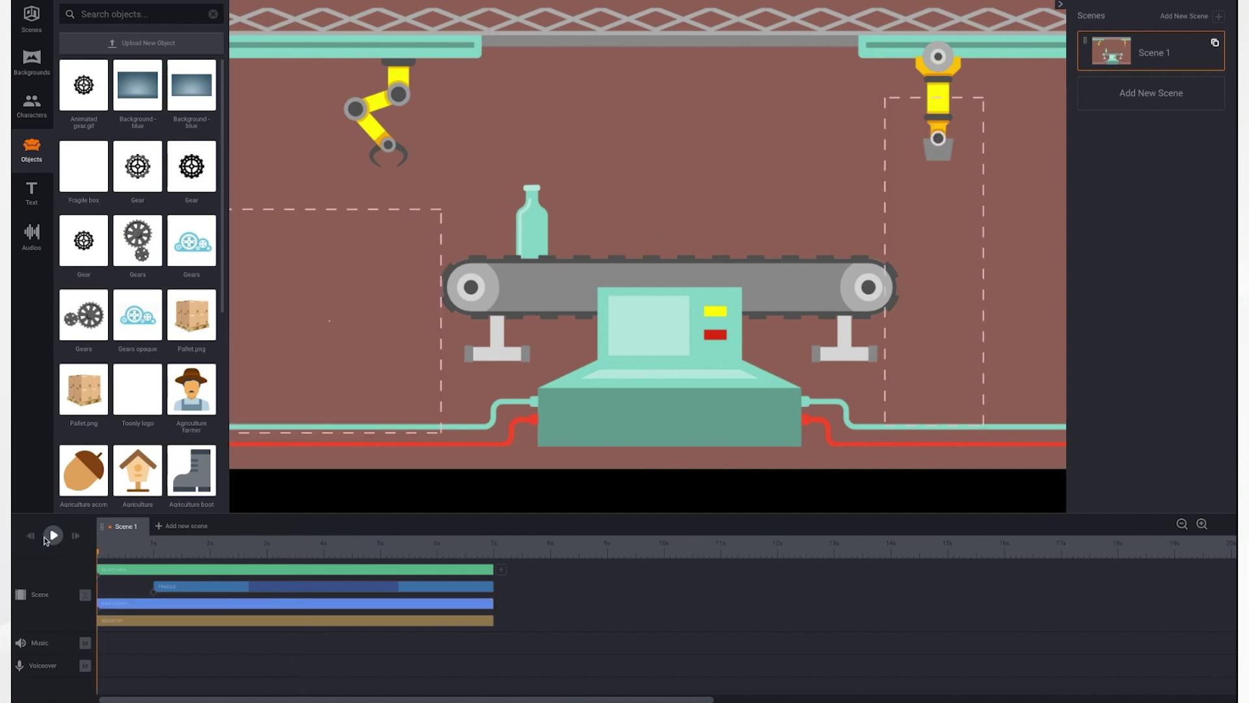
{"action": "left_click", "coordinate": [54, 535]}
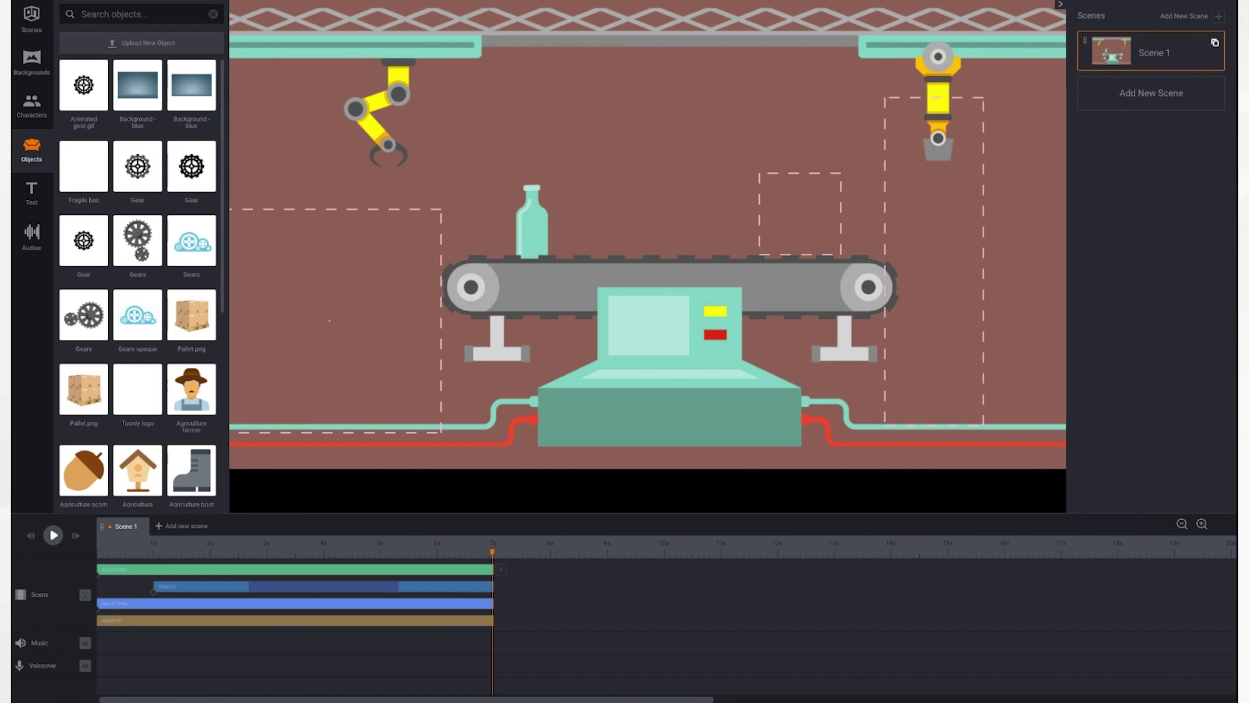
Upload Animated Gear.gif from the Desktop as a new library object, keeping its file name
{"action": "left_click", "coordinate": [138, 43]}
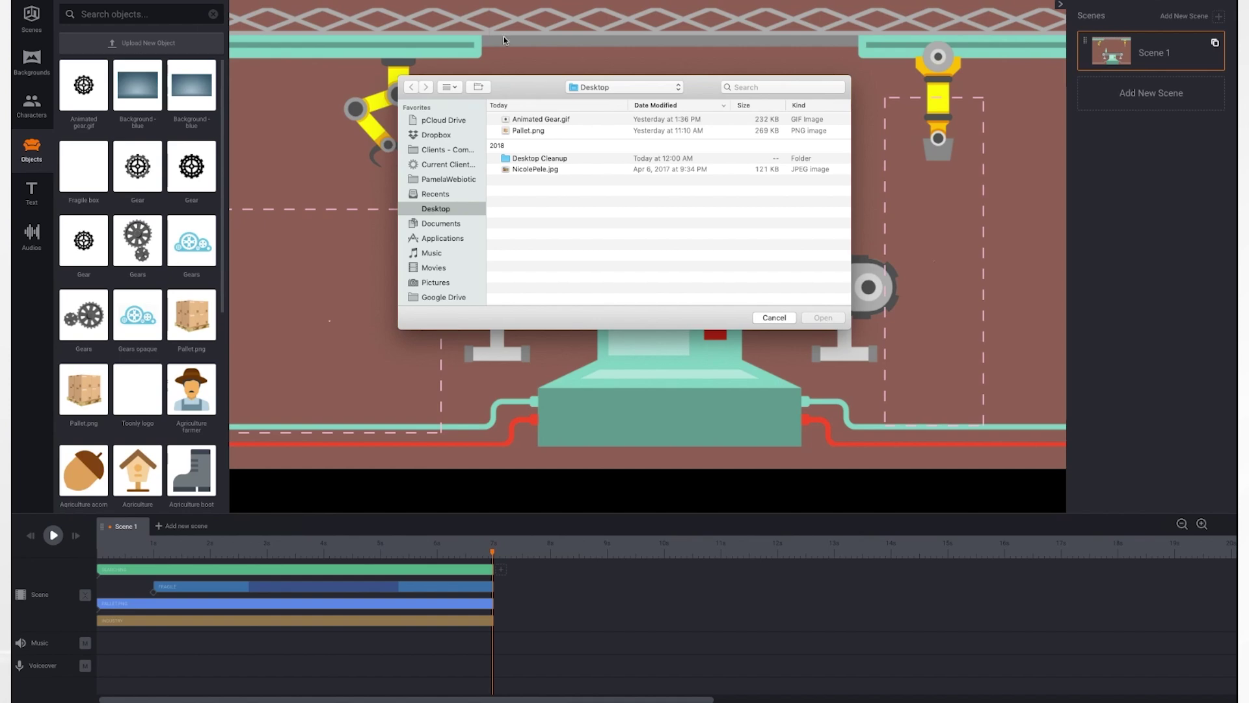
{"action": "left_click", "coordinate": [557, 122]}
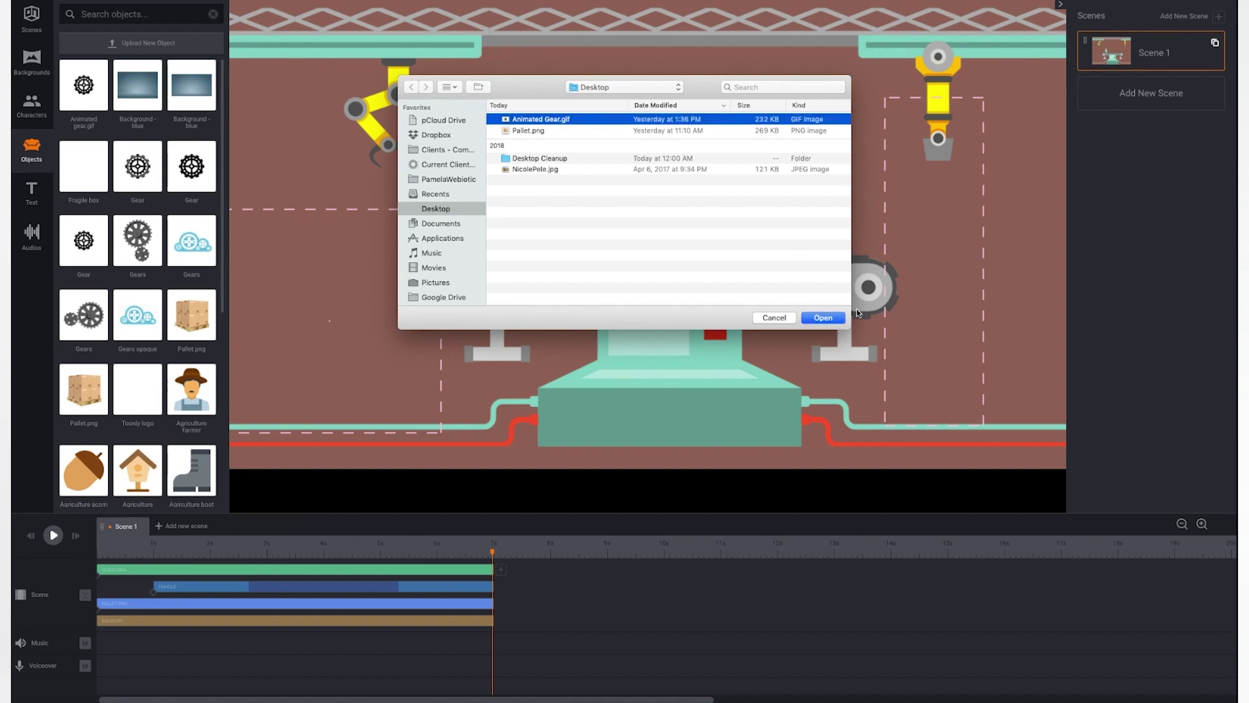
{"action": "left_click", "coordinate": [823, 318]}
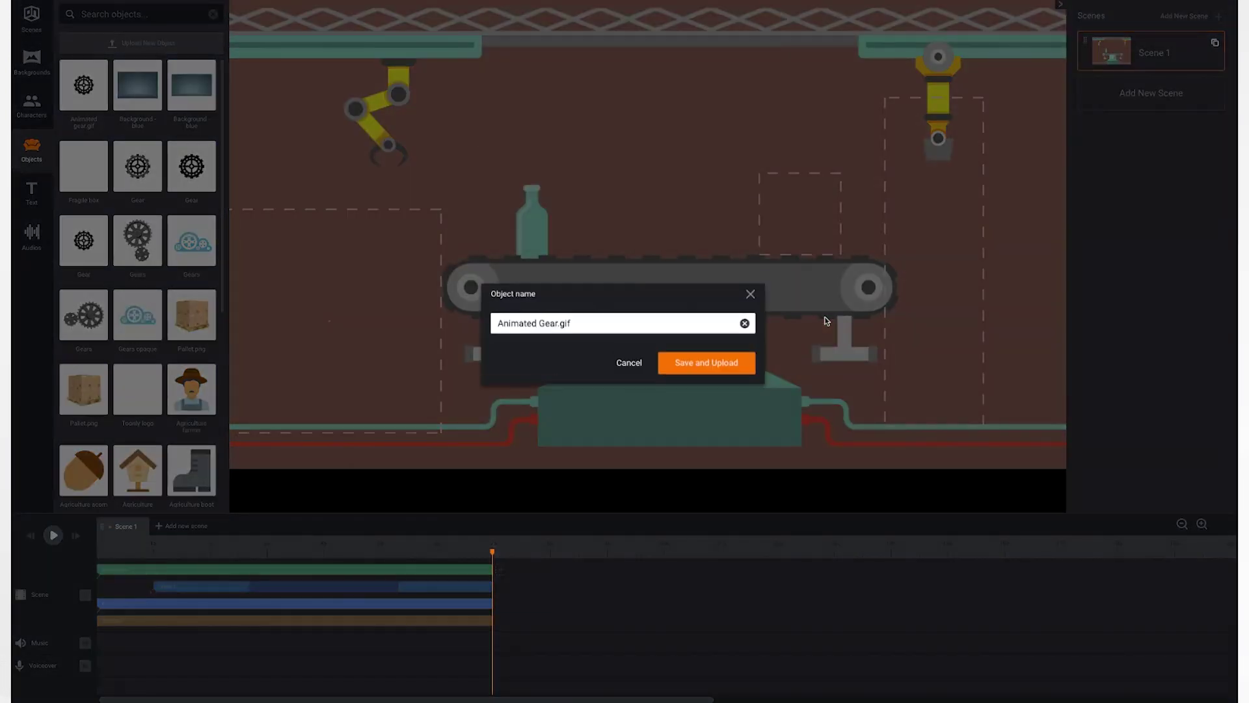
{"action": "left_click", "coordinate": [724, 369]}
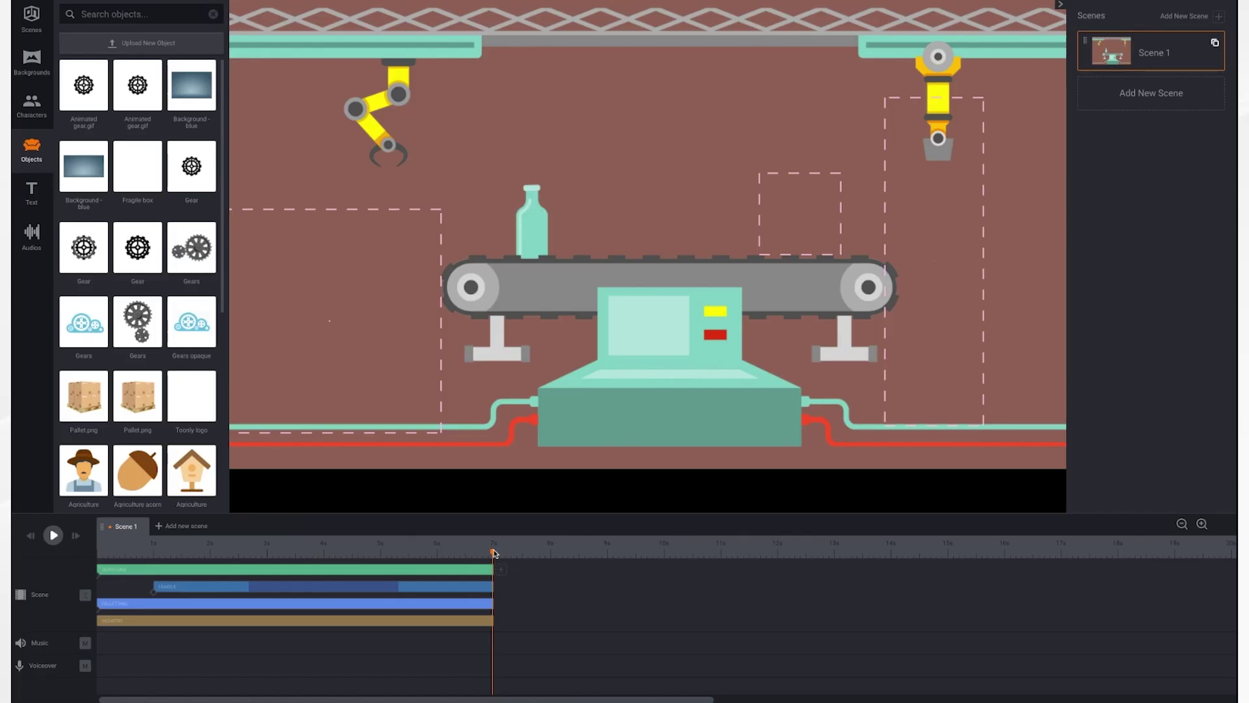
Add two Animated gear.gif objects at the start of the scene, one centred on each conveyor wheel
{"action": "left_click_drag", "start_coordinate": [494, 553], "coordinate": [96, 553]}
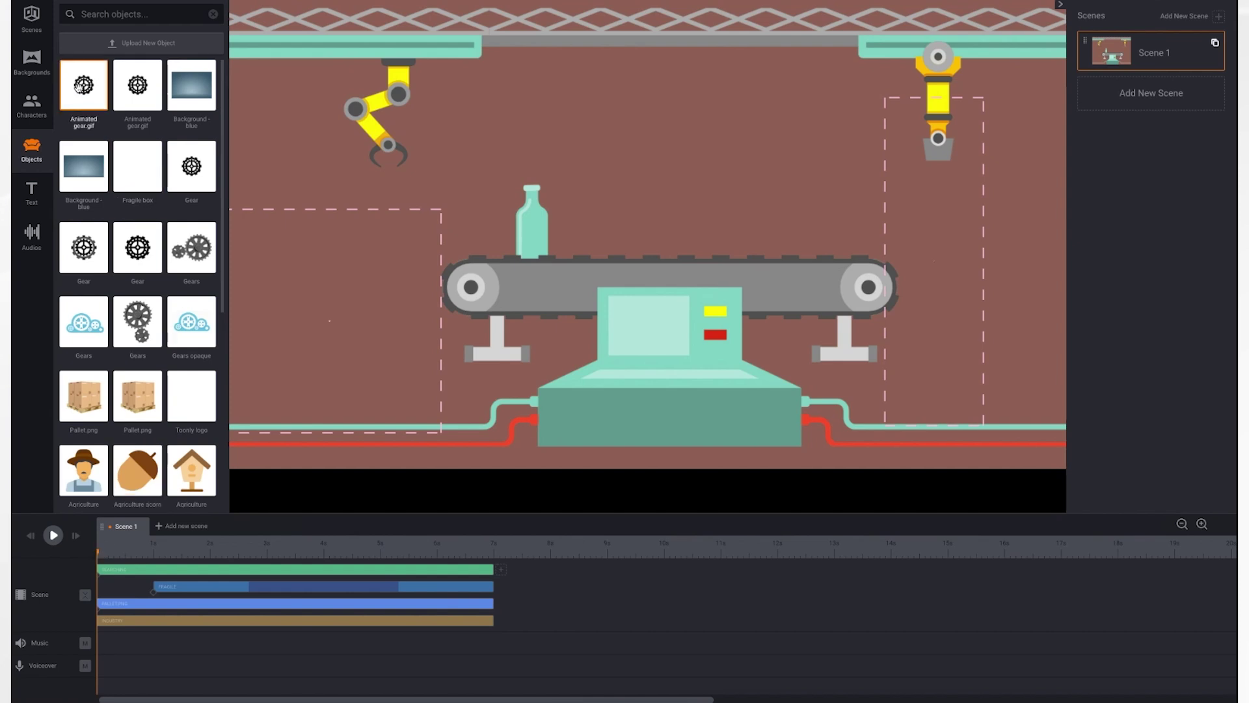
{"action": "left_click_drag", "start_coordinate": [79, 86], "coordinate": [473, 285]}
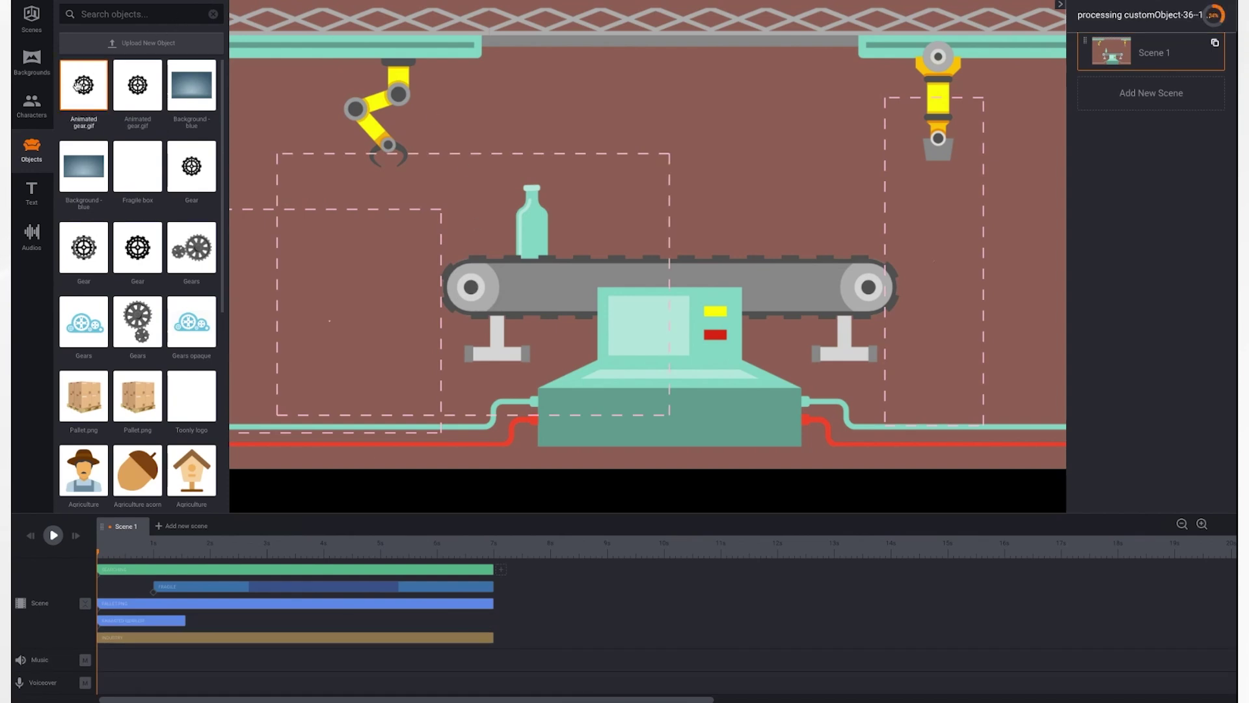
{"action": "left_click_drag", "start_coordinate": [84, 78], "coordinate": [868, 287]}
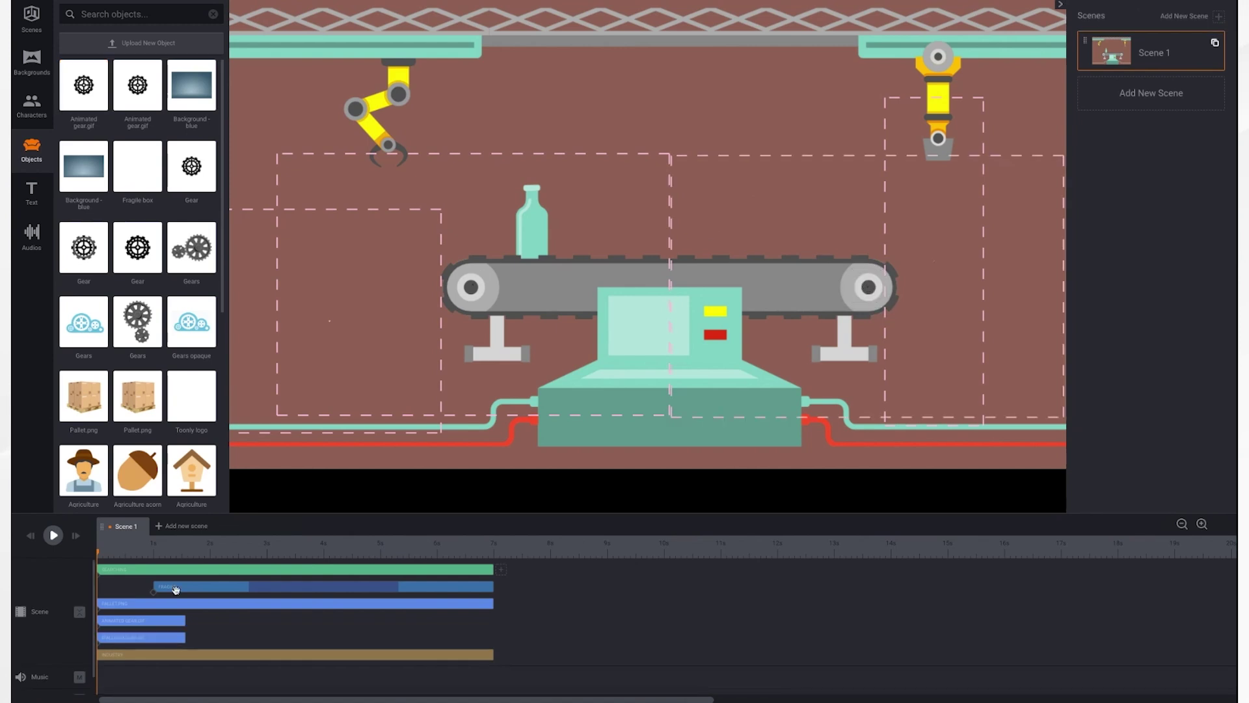
Extend both Animated gear.gif clips to 7 s so they end with the other scene clips
{"action": "left_click_drag", "start_coordinate": [185, 620], "coordinate": [493, 618]}
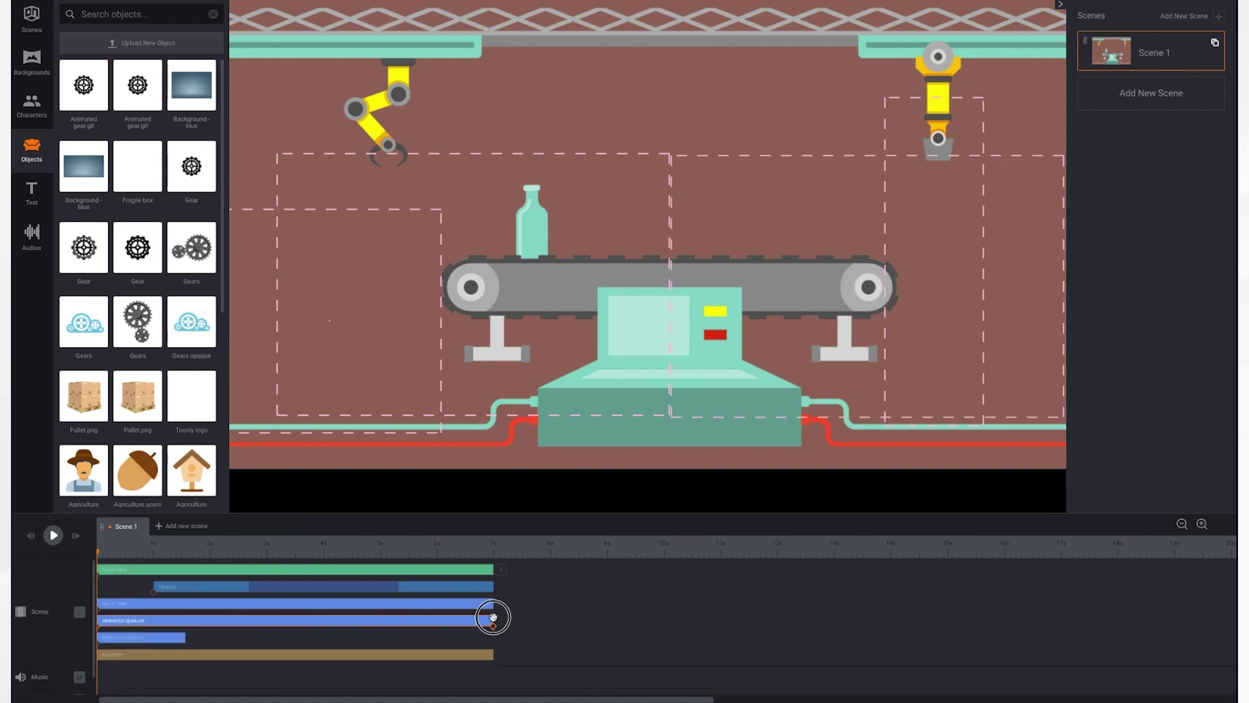
{"action": "left_click", "coordinate": [167, 639]}
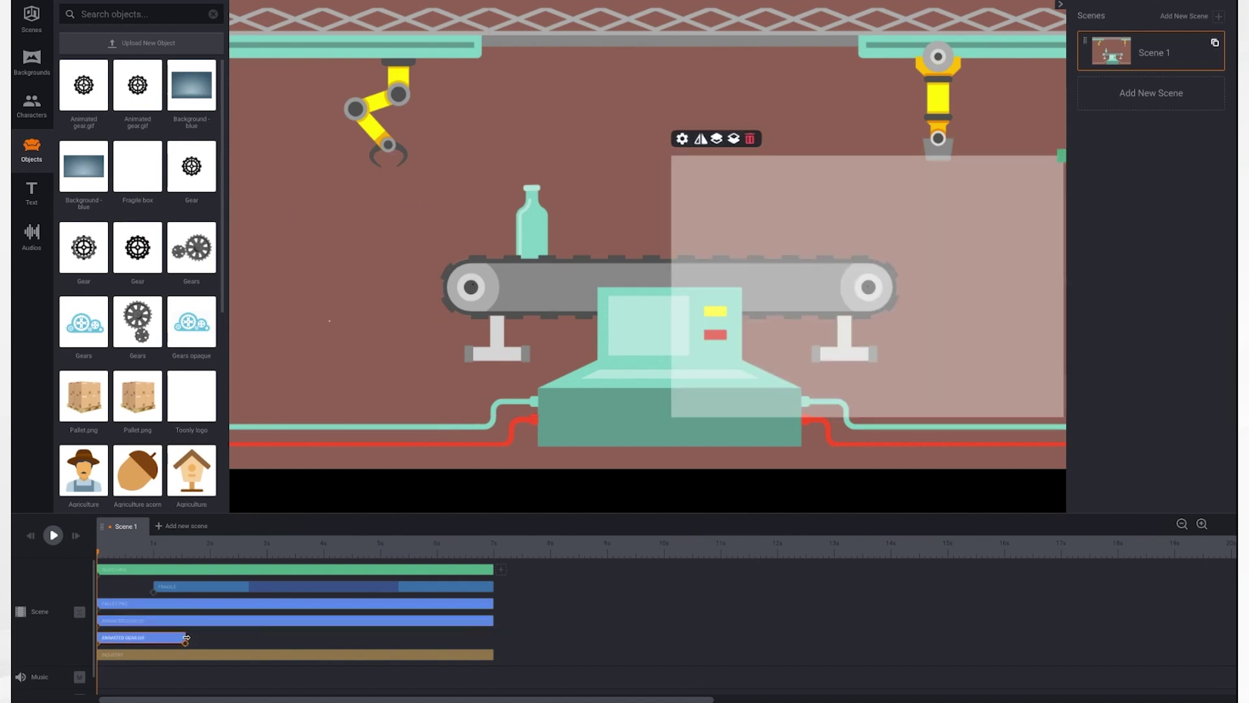
{"action": "left_click_drag", "start_coordinate": [186, 638], "coordinate": [491, 642]}
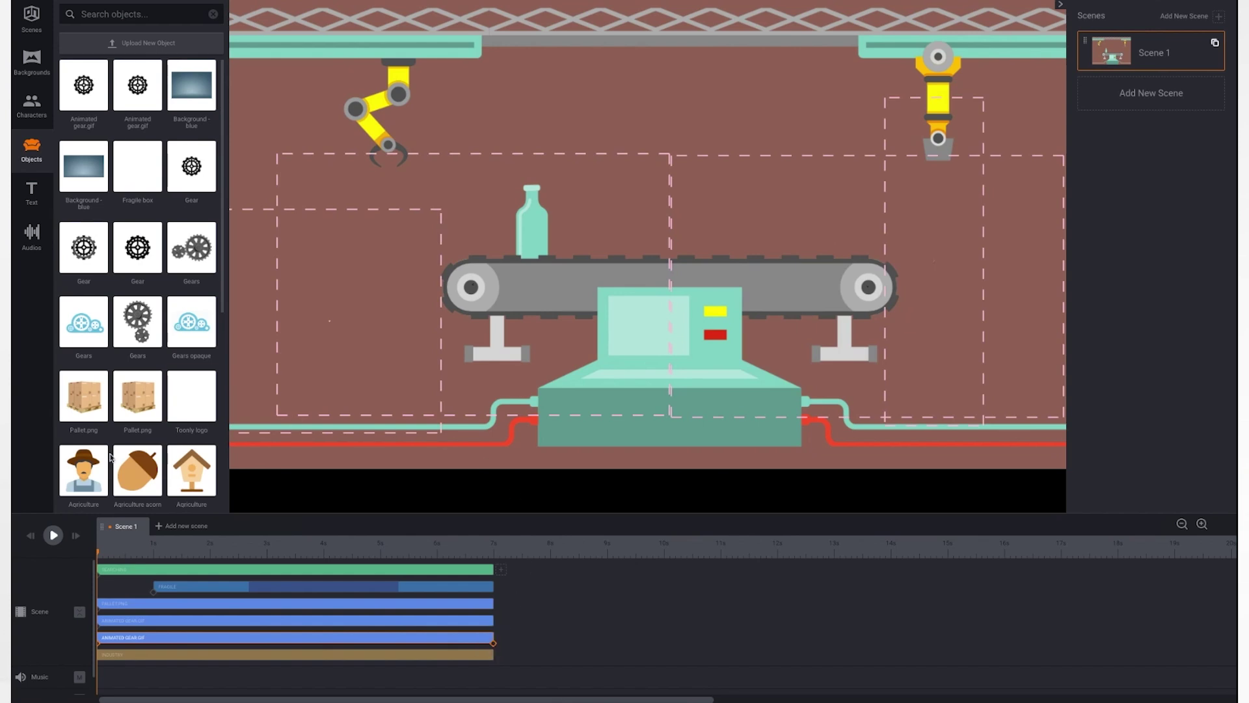
Play the scene until the gears show, pause, and shrink the left gear to fit over the conveyor's left wheel
{"action": "left_click", "coordinate": [52, 534]}
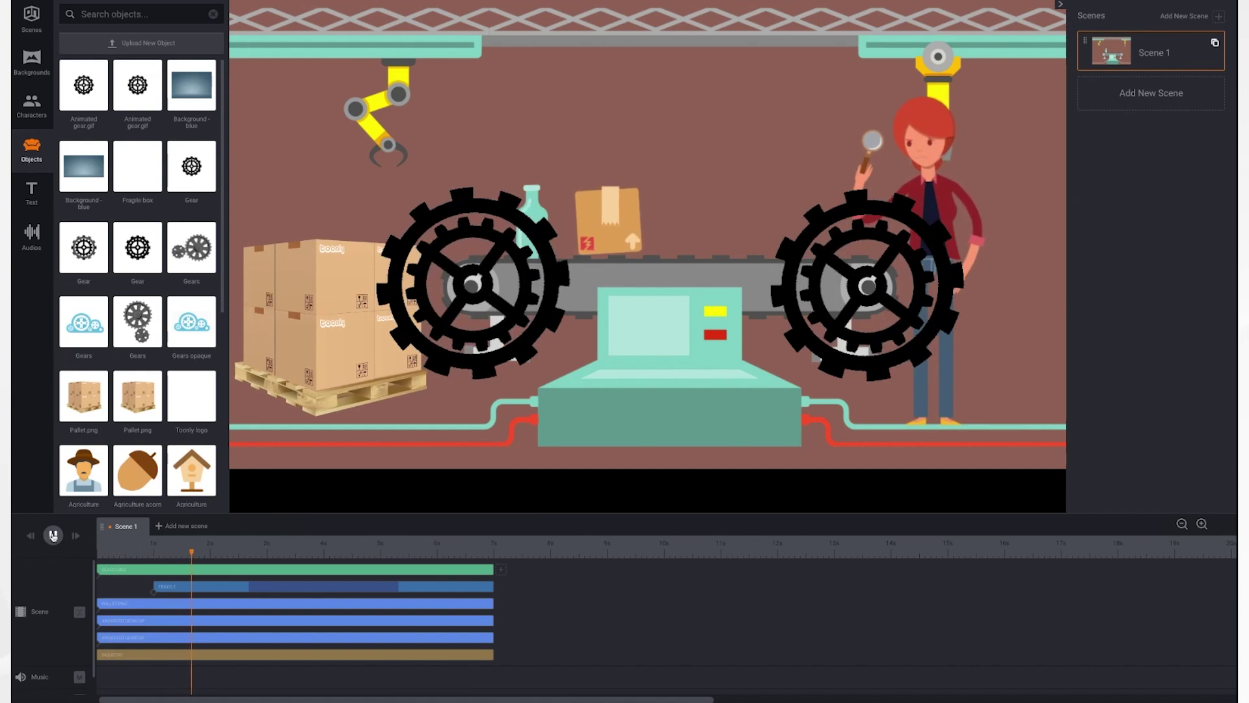
{"action": "left_click", "coordinate": [53, 534]}
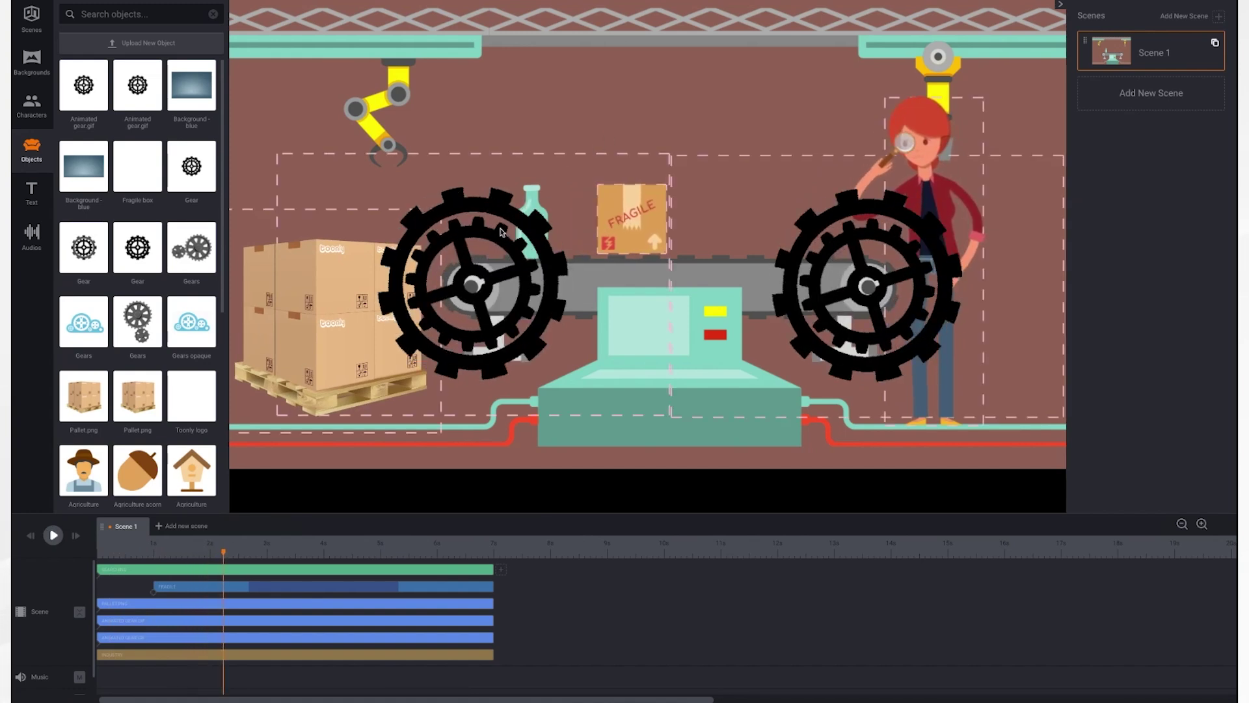
{"action": "left_click", "coordinate": [532, 231]}
{"action": "left_click_drag", "start_coordinate": [670, 155], "coordinate": [525, 257]}
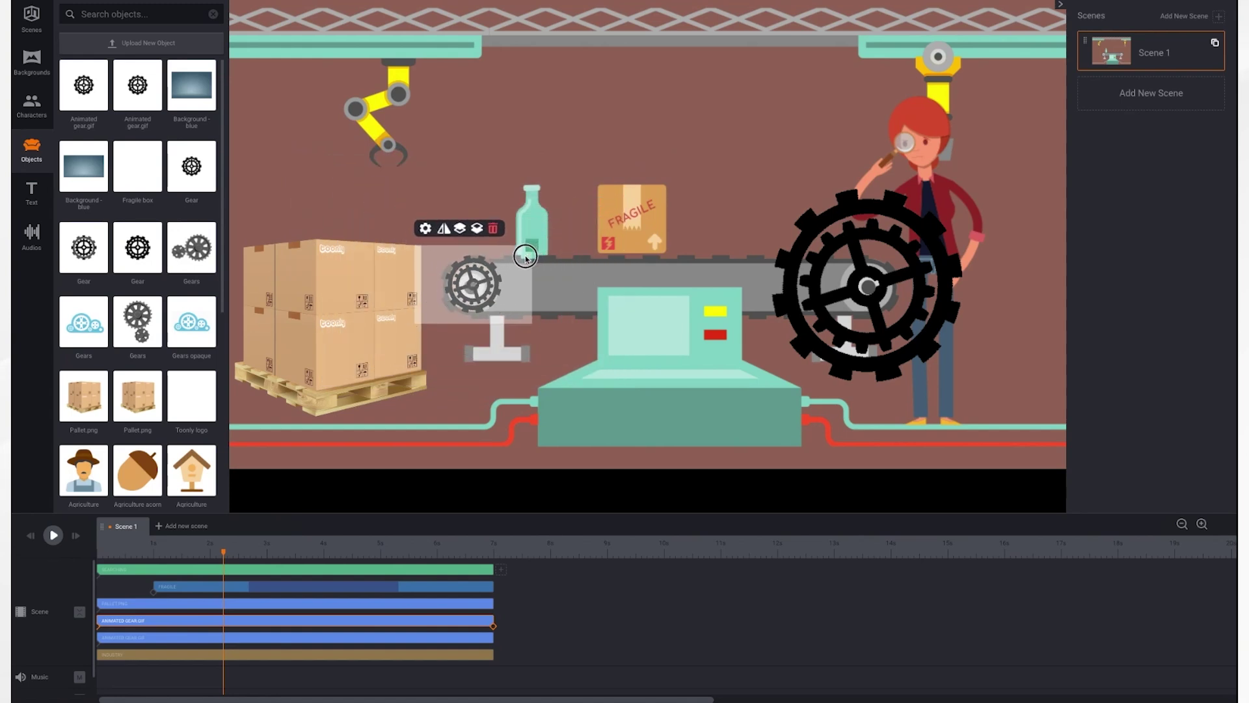
{"action": "left_click_drag", "start_coordinate": [470, 286], "coordinate": [468, 291]}
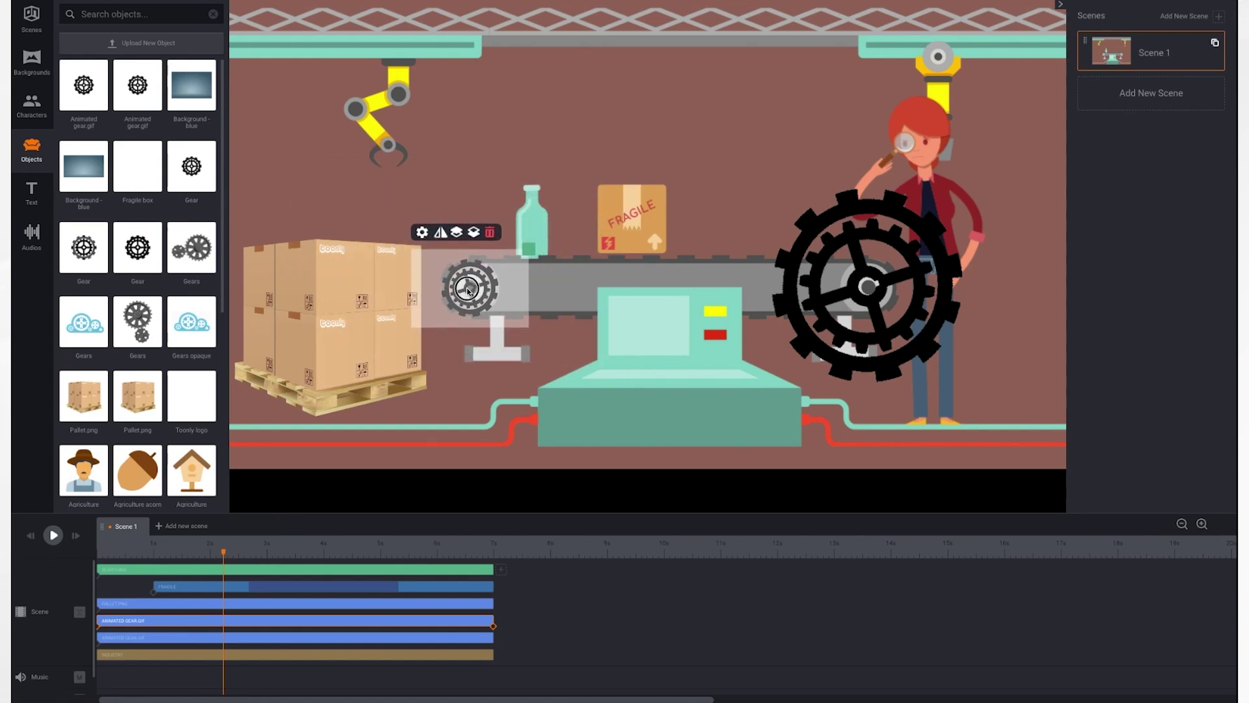
Shrink the right gear to the size of the conveyor's right wheel and centre it there
{"action": "left_click", "coordinate": [869, 285]}
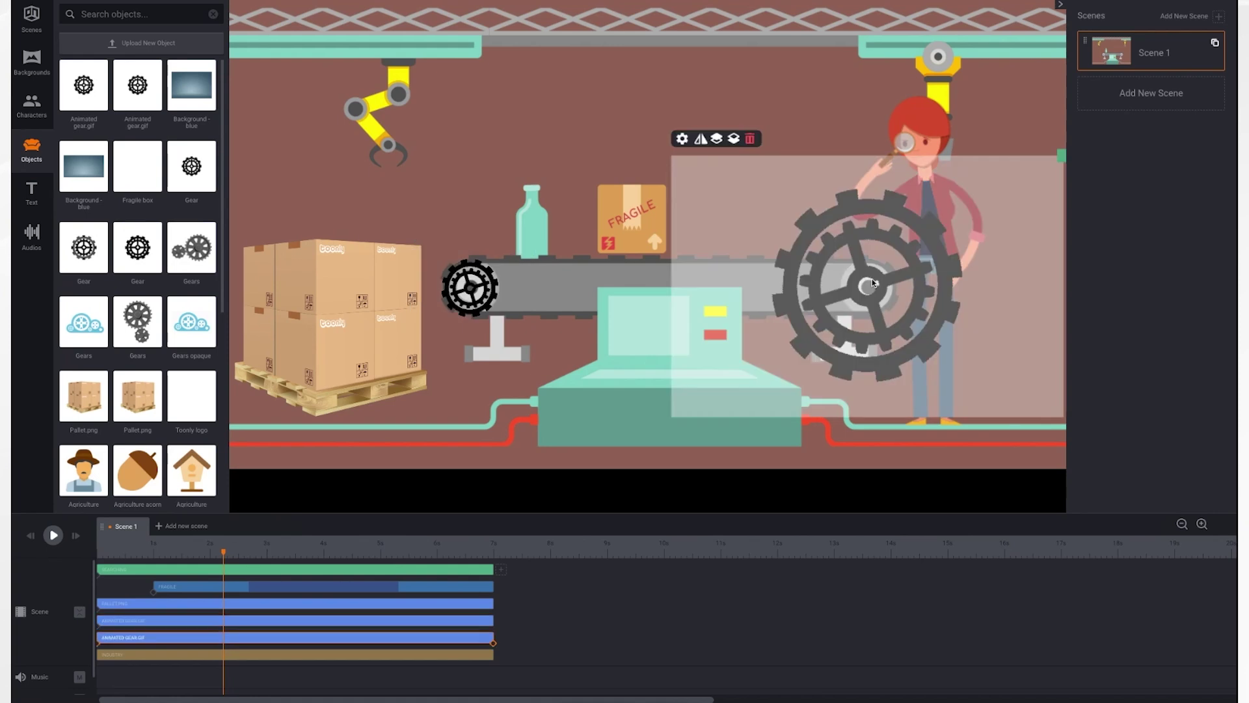
{"action": "left_click_drag", "start_coordinate": [1062, 157], "coordinate": [927, 249]}
{"action": "left_click_drag", "start_coordinate": [866, 285], "coordinate": [868, 287]}
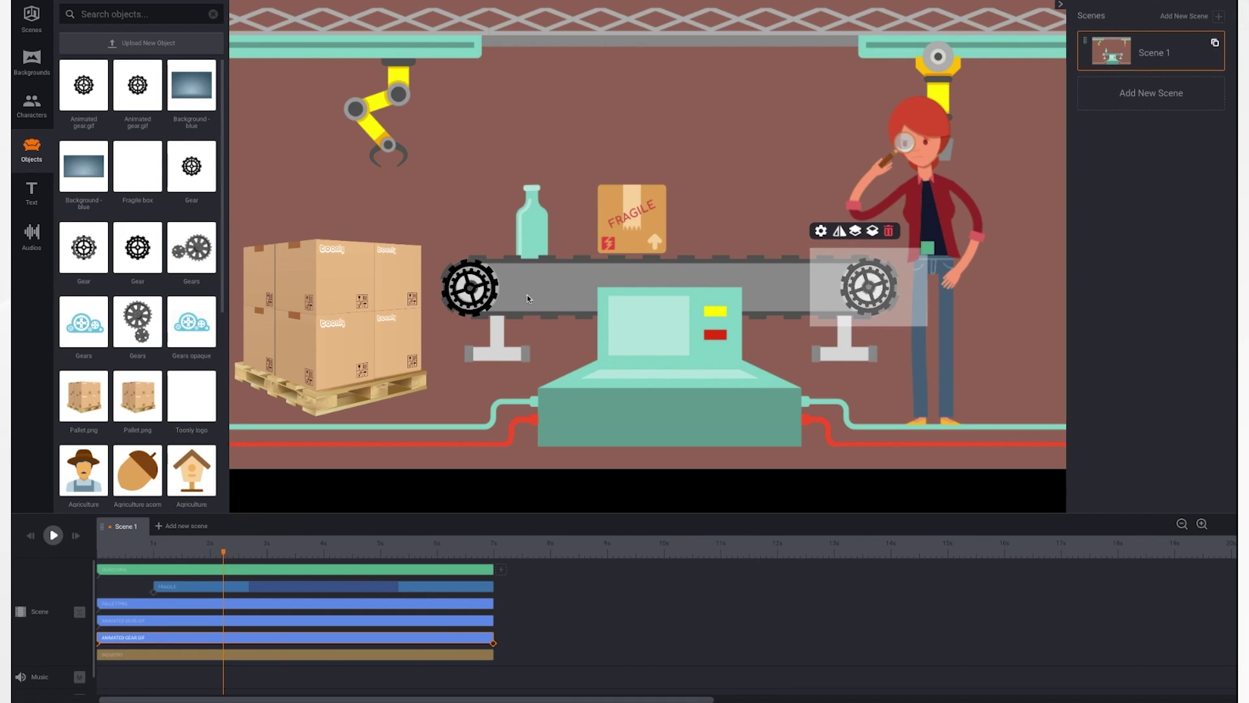
Fine-tune the left gear's position on its conveyor wheel and play the scene from the start
{"action": "left_click", "coordinate": [469, 289]}
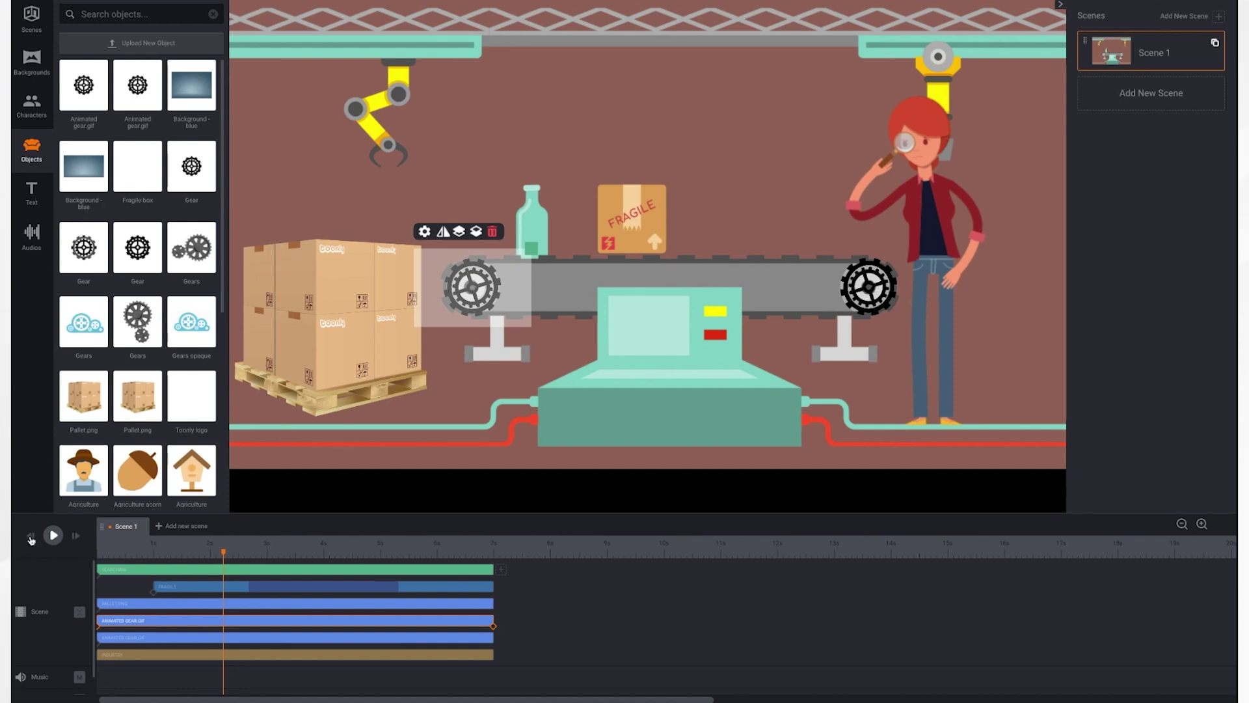
{"action": "left_click", "coordinate": [30, 536]}
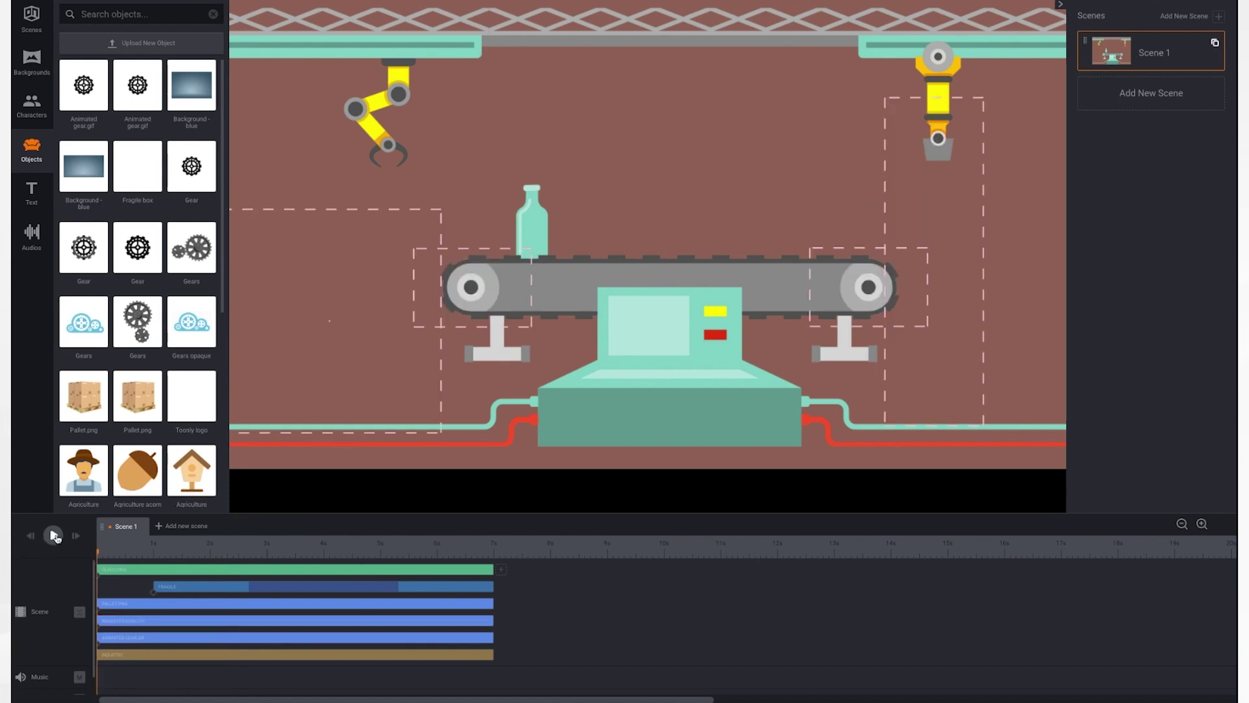
{"action": "left_click", "coordinate": [54, 535]}
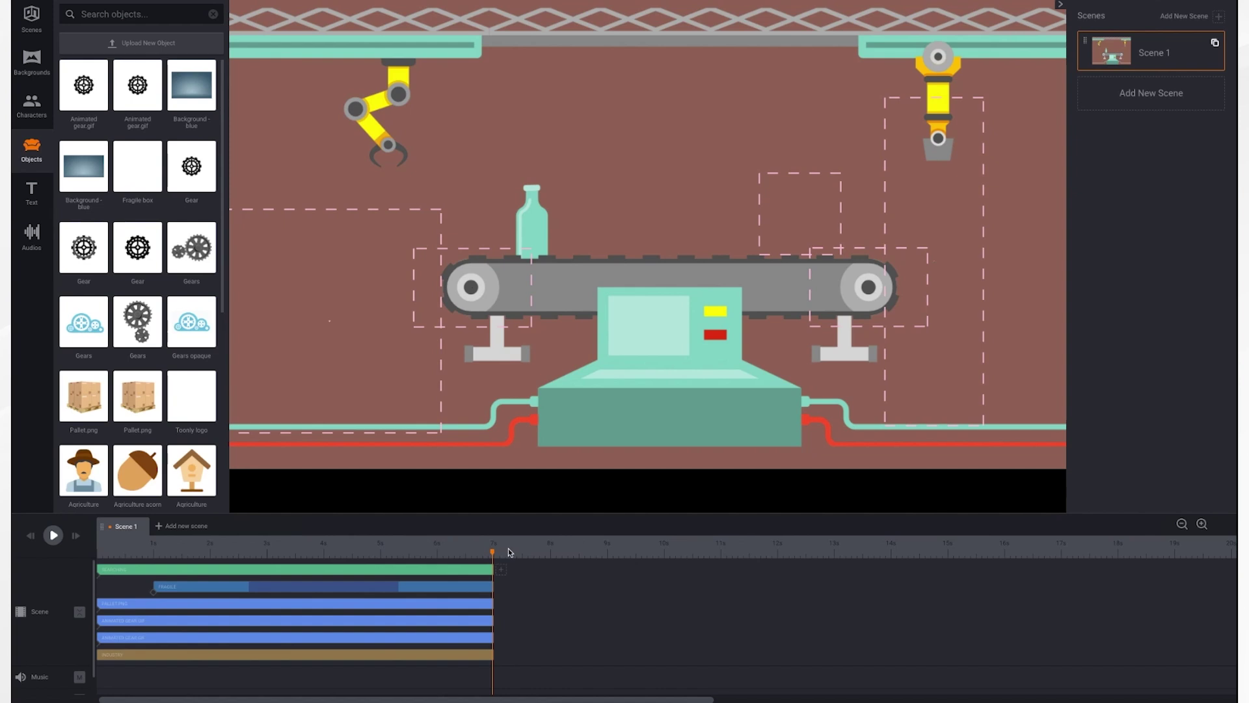
Set the left gear's In Effect to Grow and its Out Effect to Shrink, and save the settings
{"action": "left_click_drag", "start_coordinate": [493, 555], "coordinate": [426, 555]}
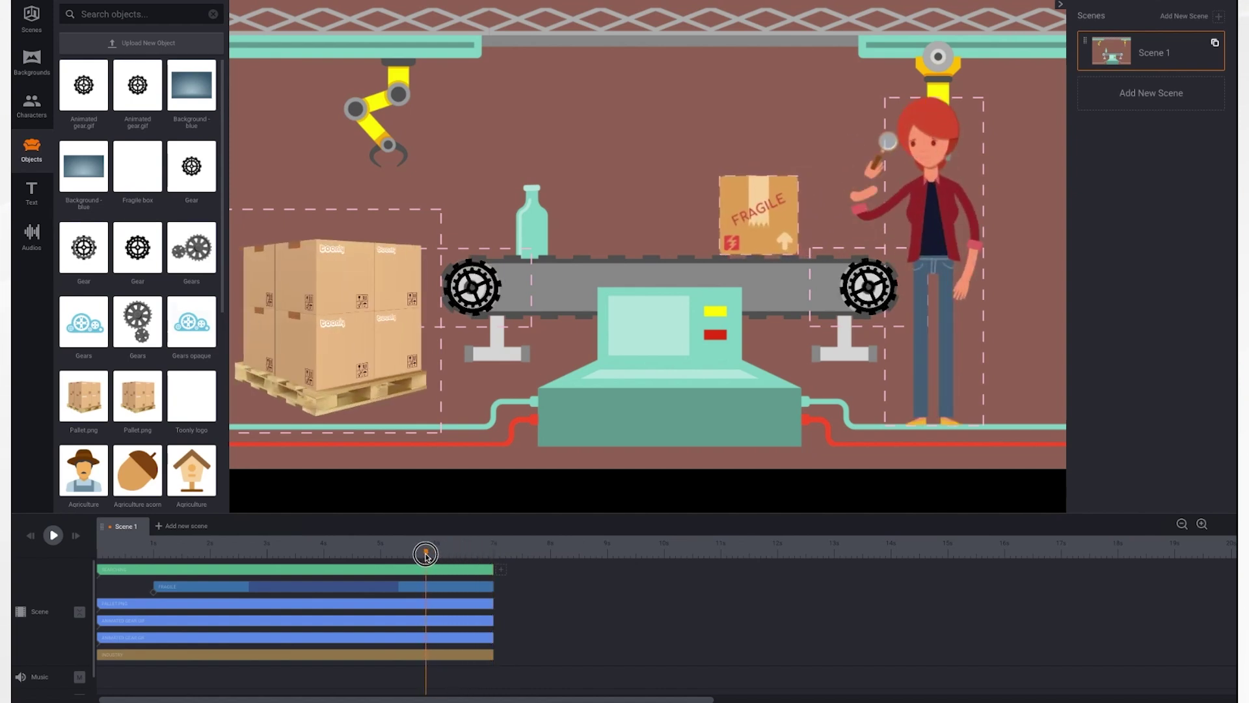
{"action": "left_click", "coordinate": [407, 623]}
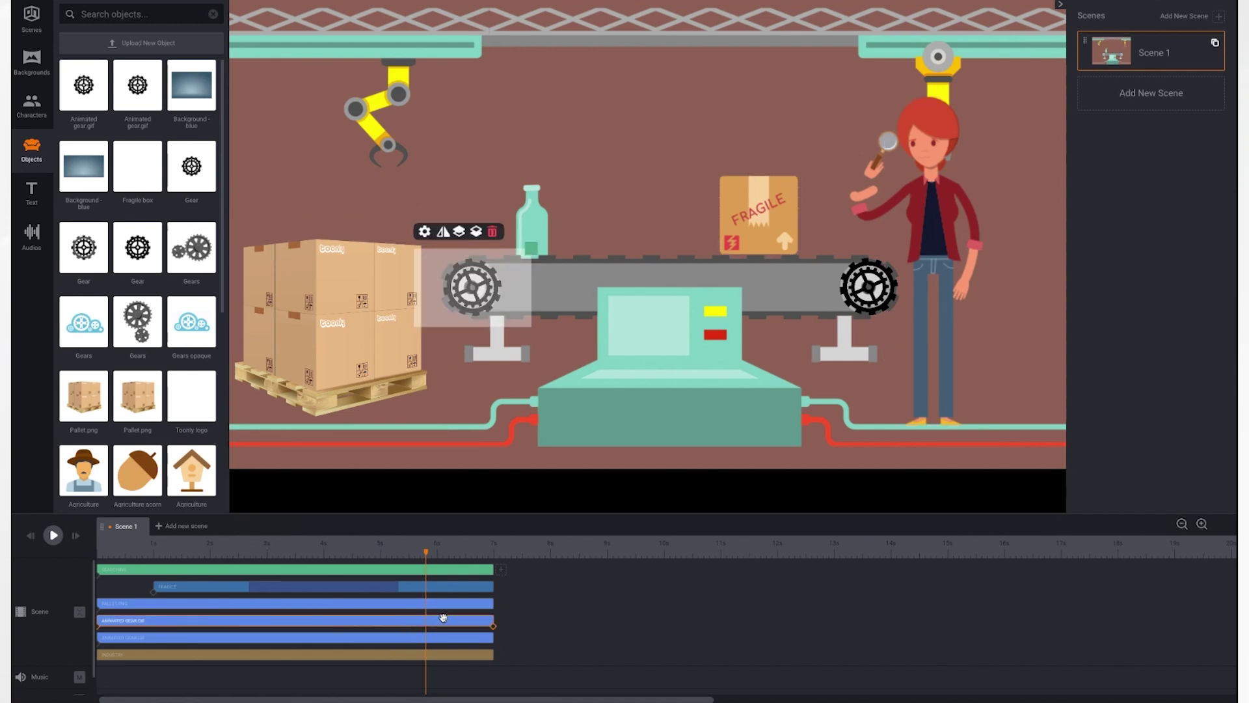
{"action": "left_click", "coordinate": [424, 232]}
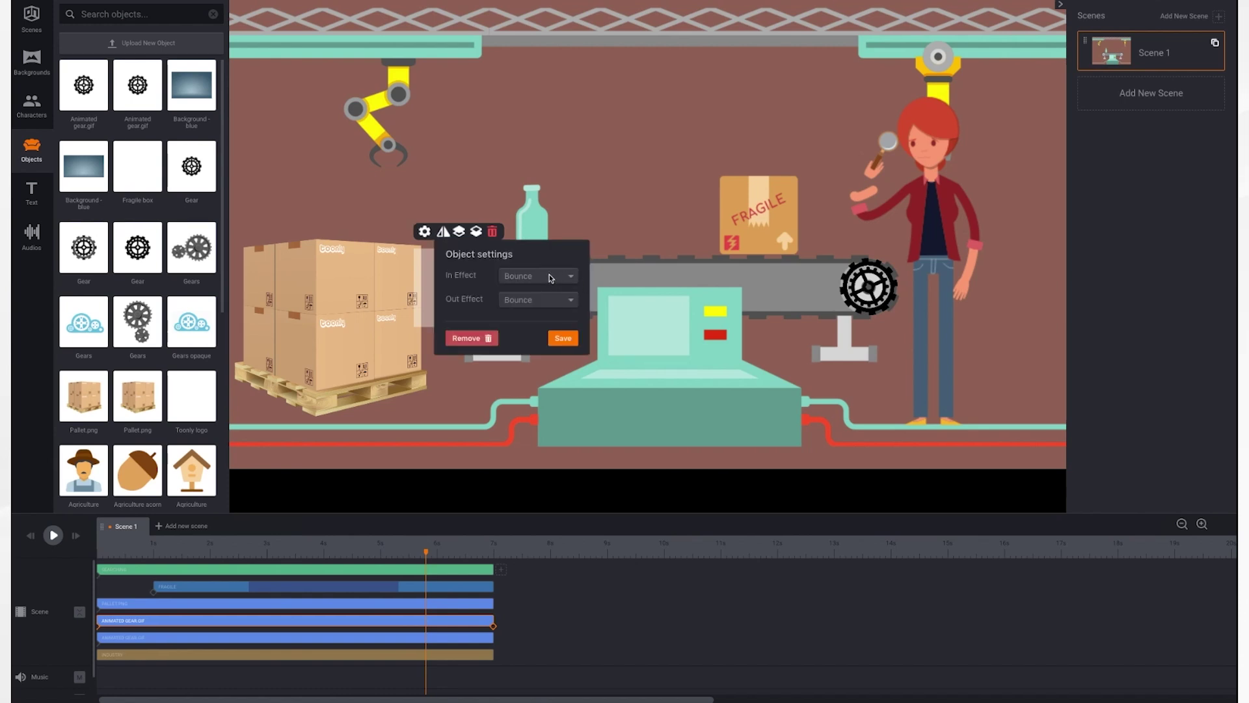
{"action": "left_click", "coordinate": [550, 278]}
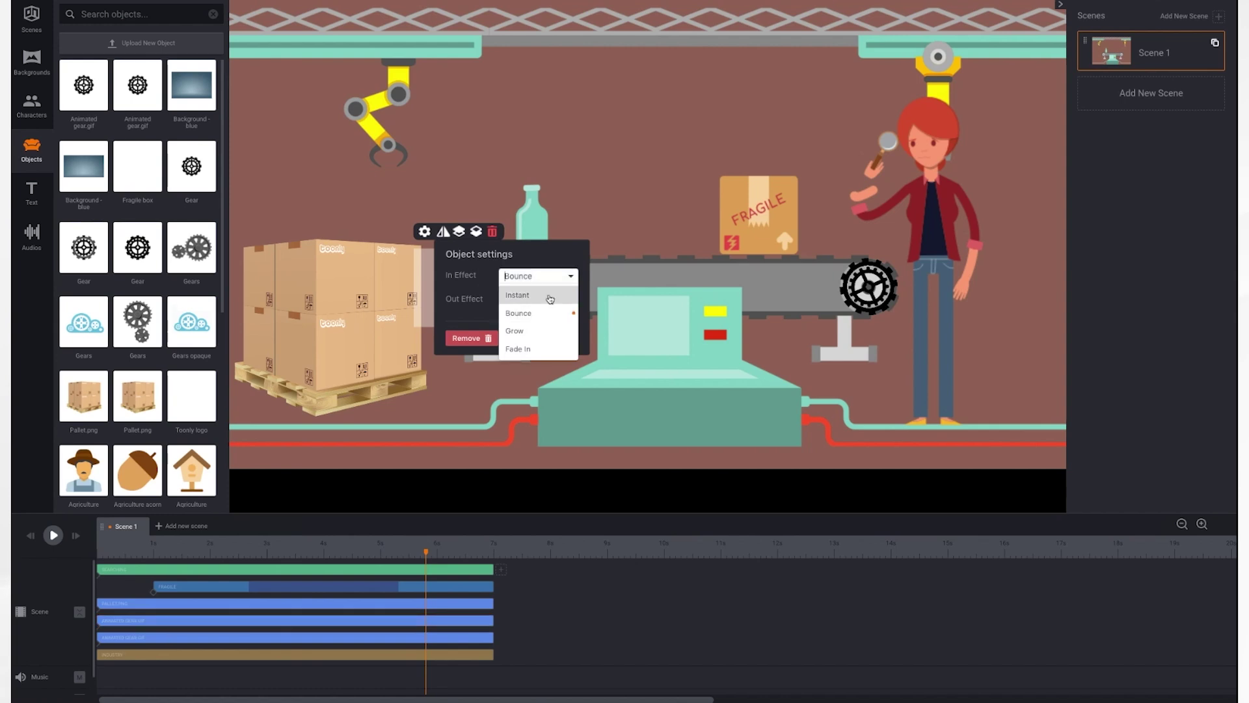
{"action": "left_click", "coordinate": [544, 330]}
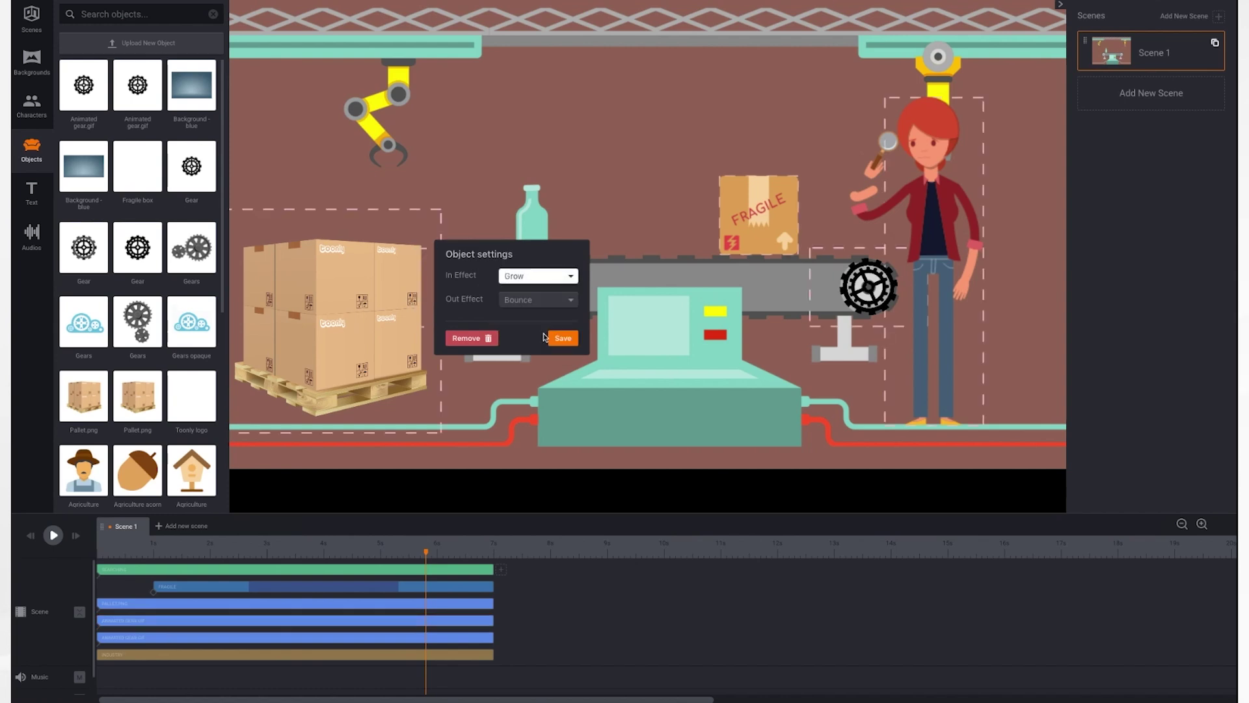
{"action": "left_click", "coordinate": [557, 301]}
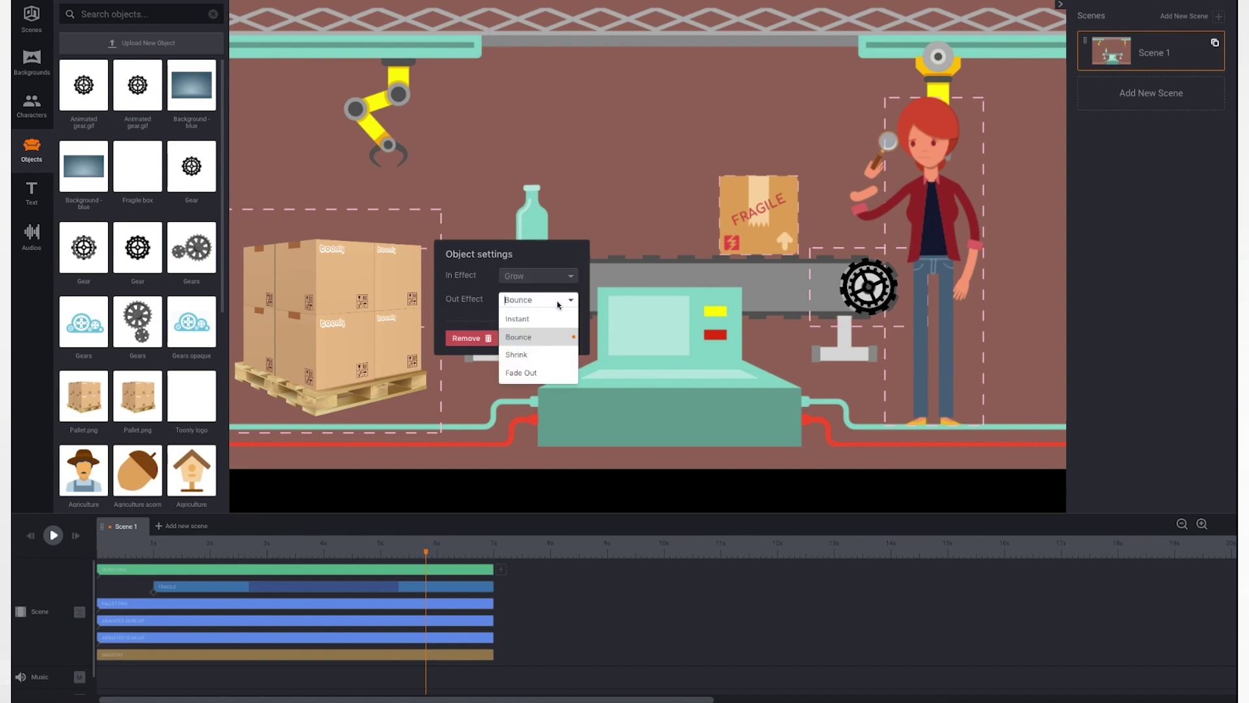
{"action": "left_click", "coordinate": [527, 356]}
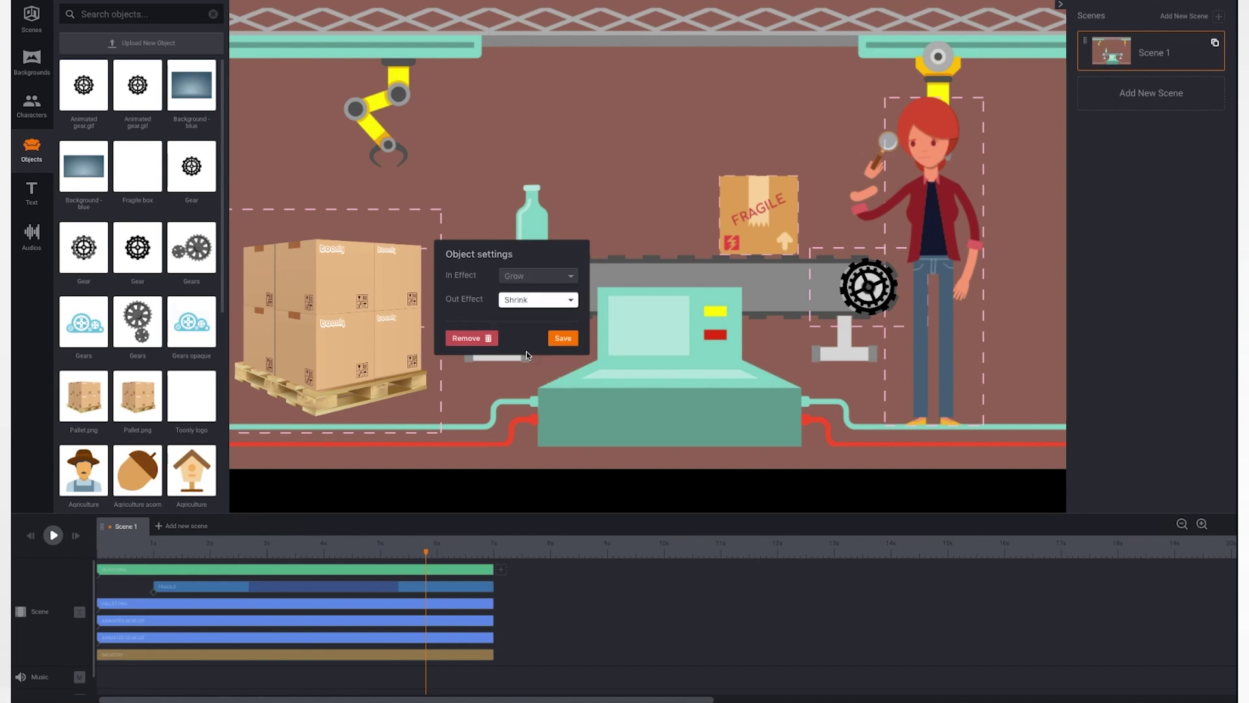
{"action": "left_click", "coordinate": [566, 337]}
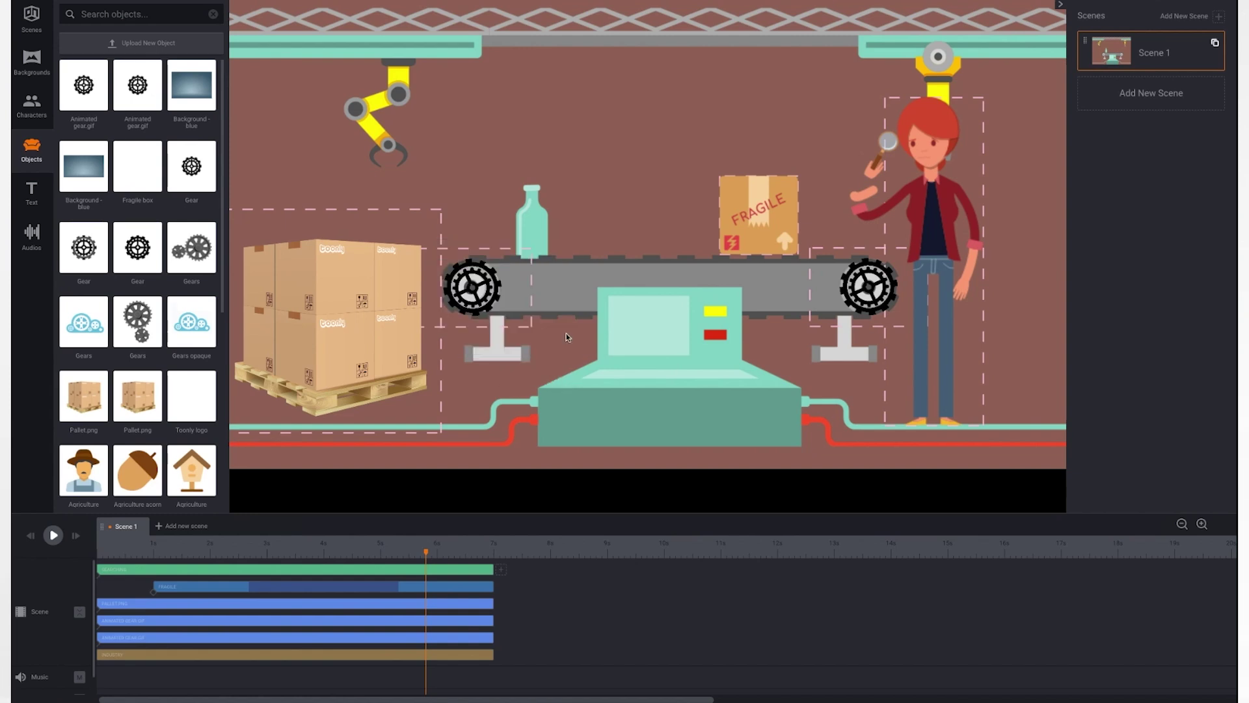
Save the right gear with In Effect Grow and Out Effect Shrink, and play the scene from the start
{"action": "left_click", "coordinate": [872, 288]}
{"action": "left_click", "coordinate": [821, 231]}
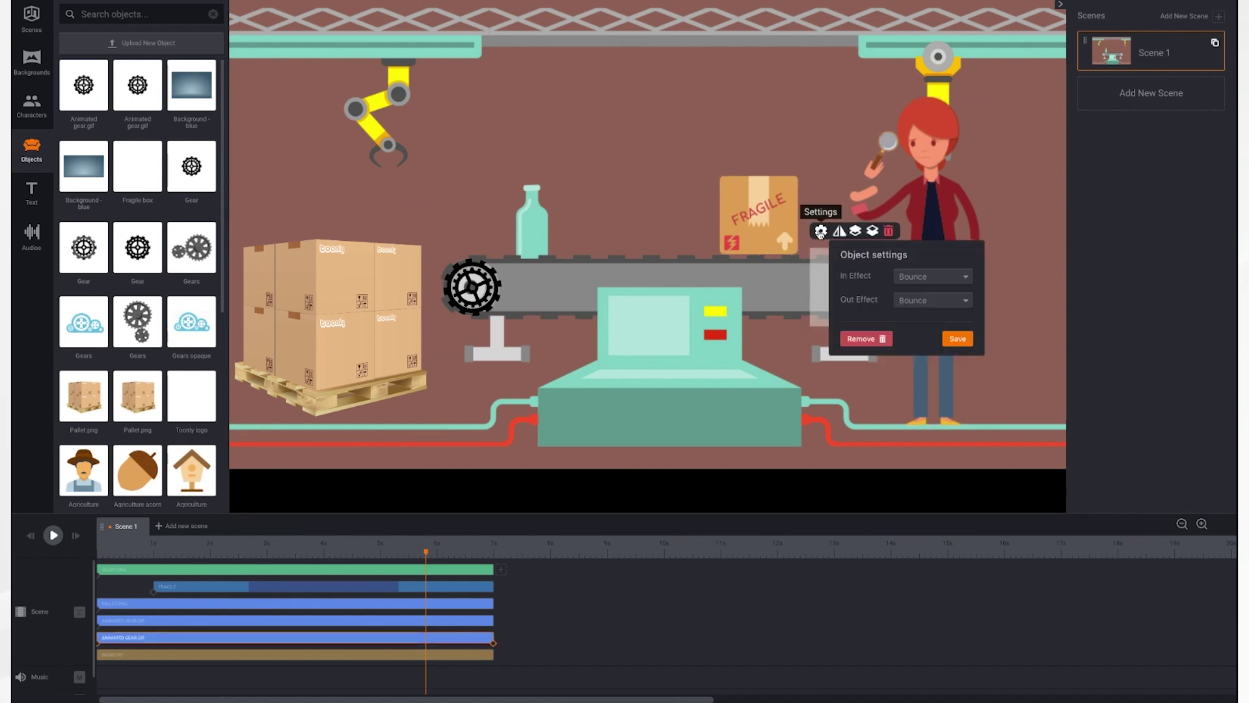
{"action": "left_click", "coordinate": [948, 280]}
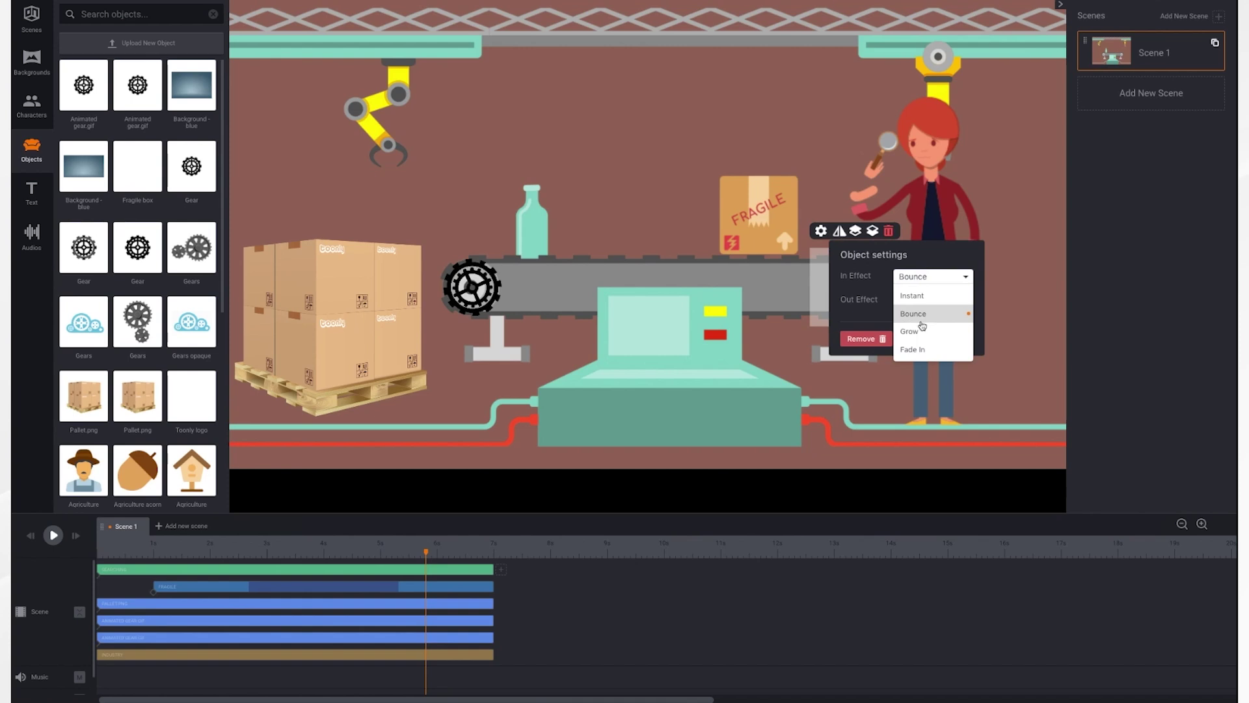
{"action": "left_click", "coordinate": [935, 303]}
{"action": "left_click", "coordinate": [935, 302]}
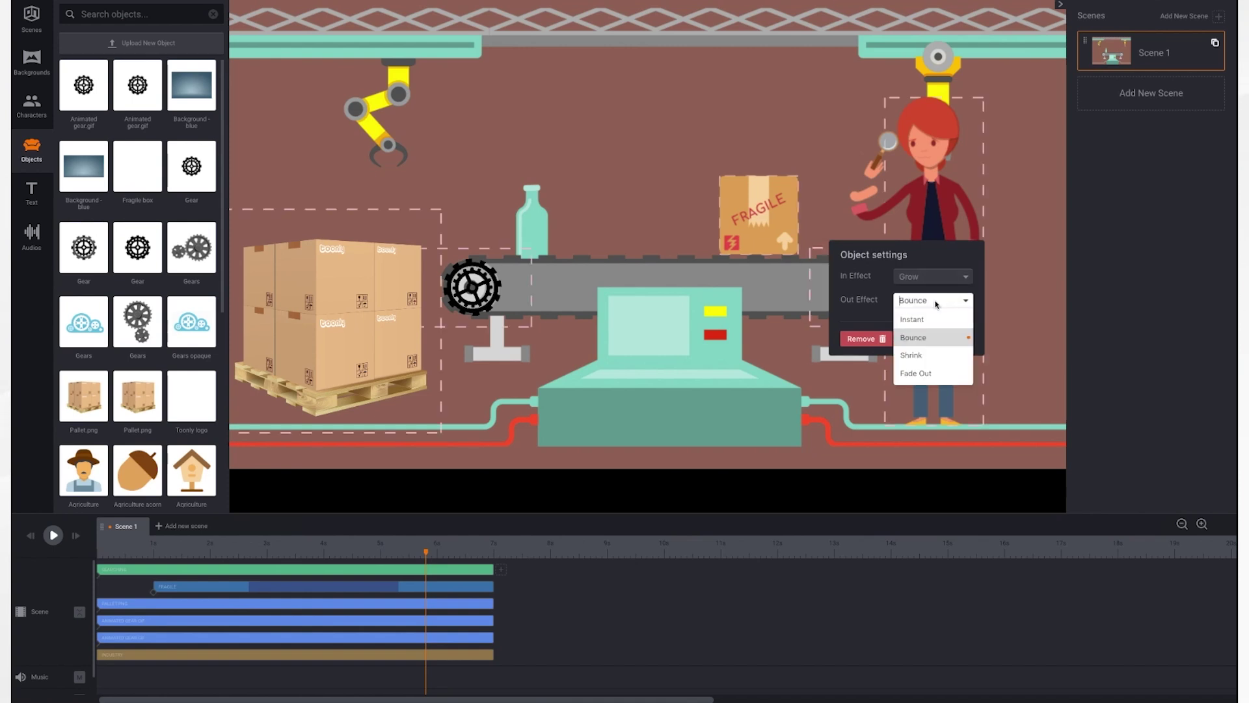
{"action": "left_click", "coordinate": [918, 357]}
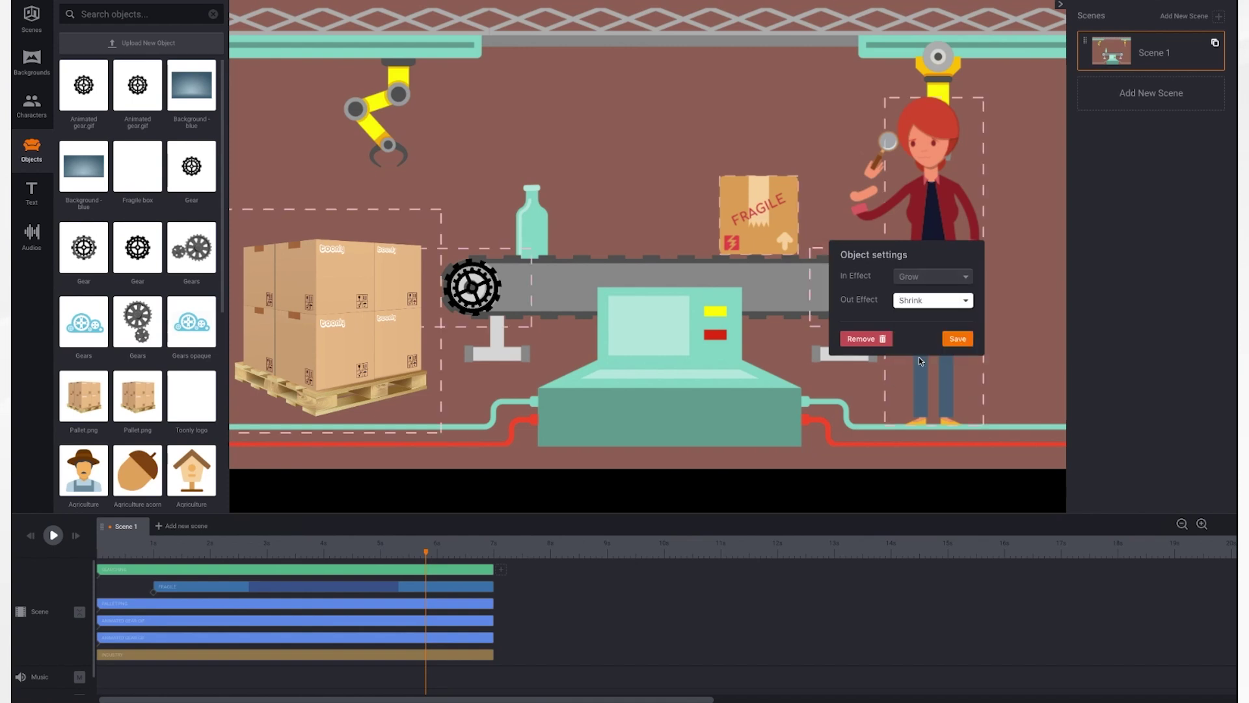
{"action": "left_click", "coordinate": [962, 340]}
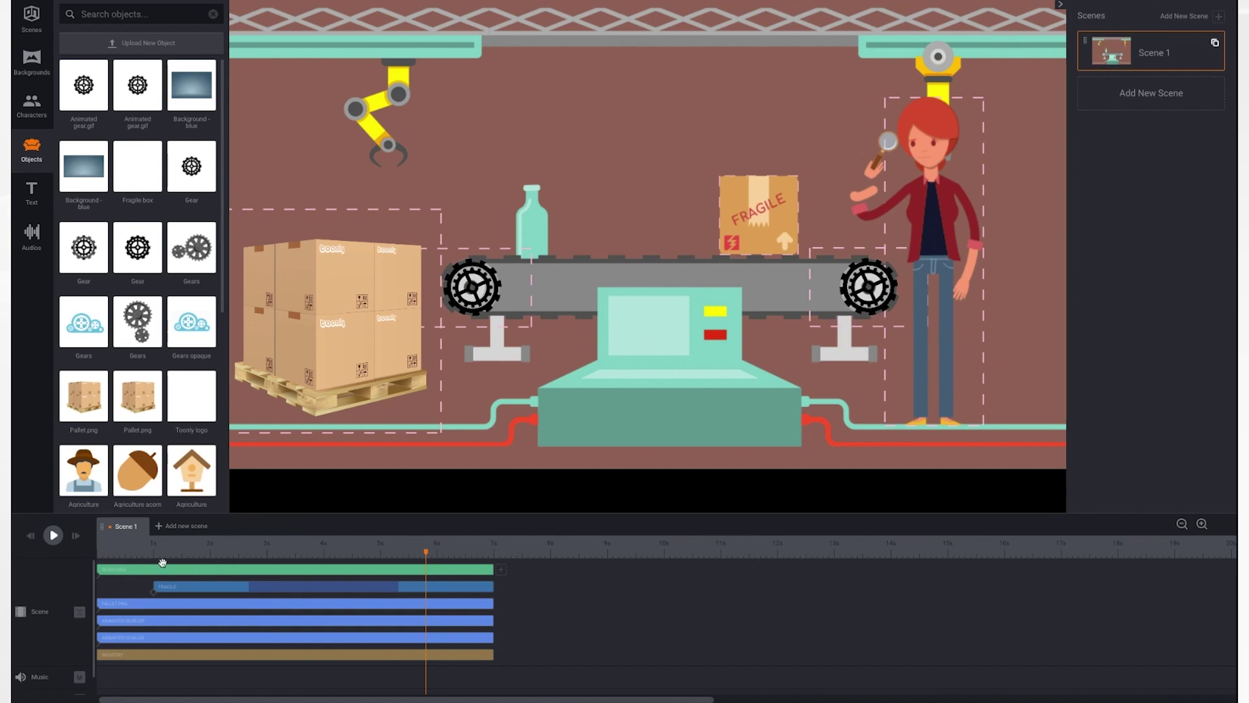
{"action": "left_click", "coordinate": [30, 537]}
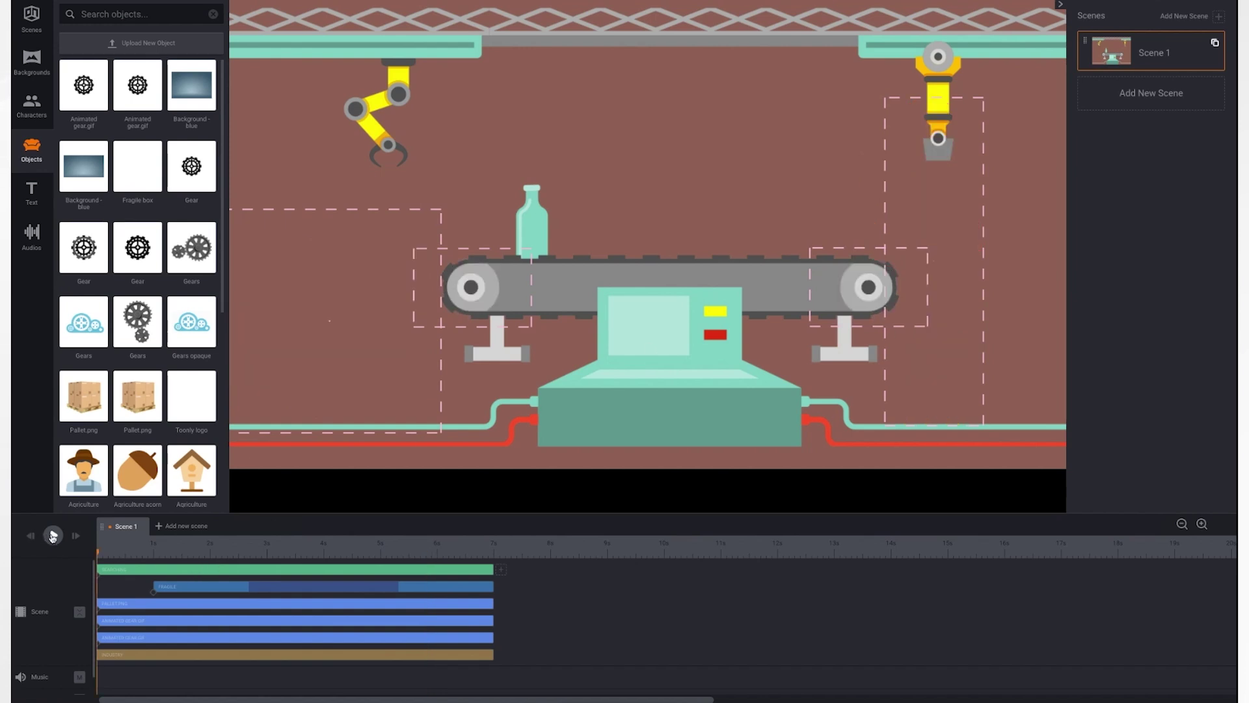
{"action": "left_click", "coordinate": [53, 535]}
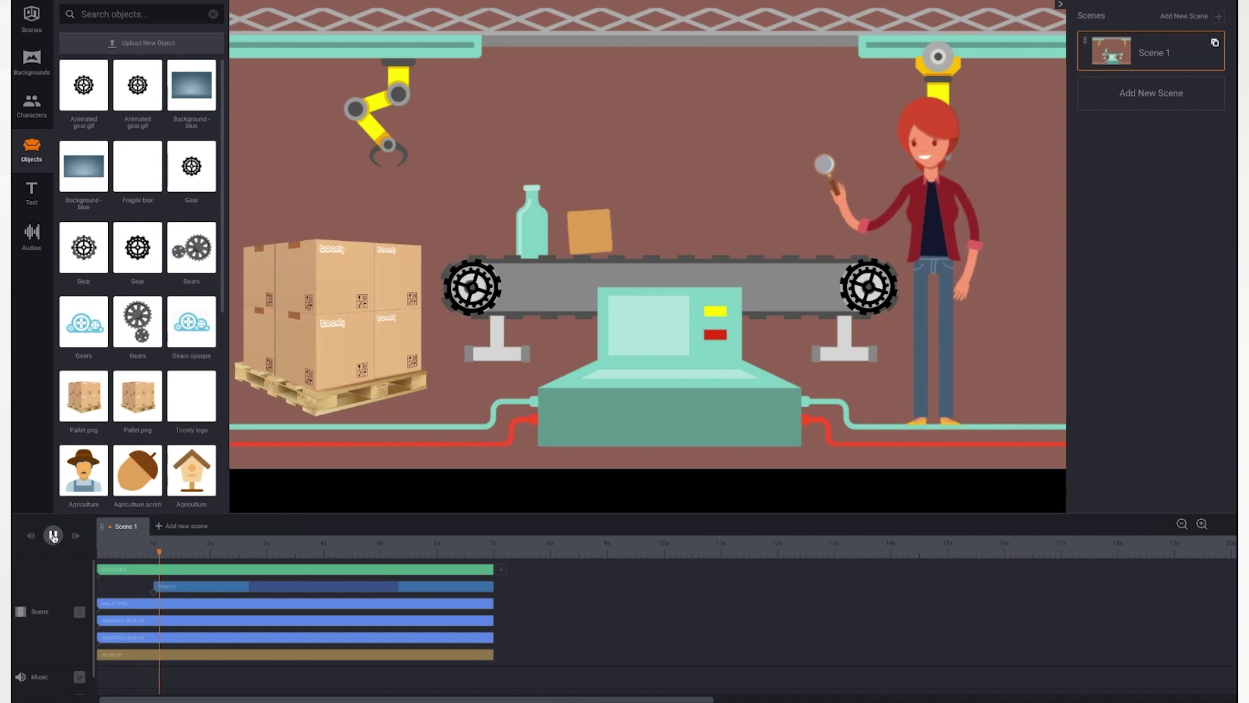